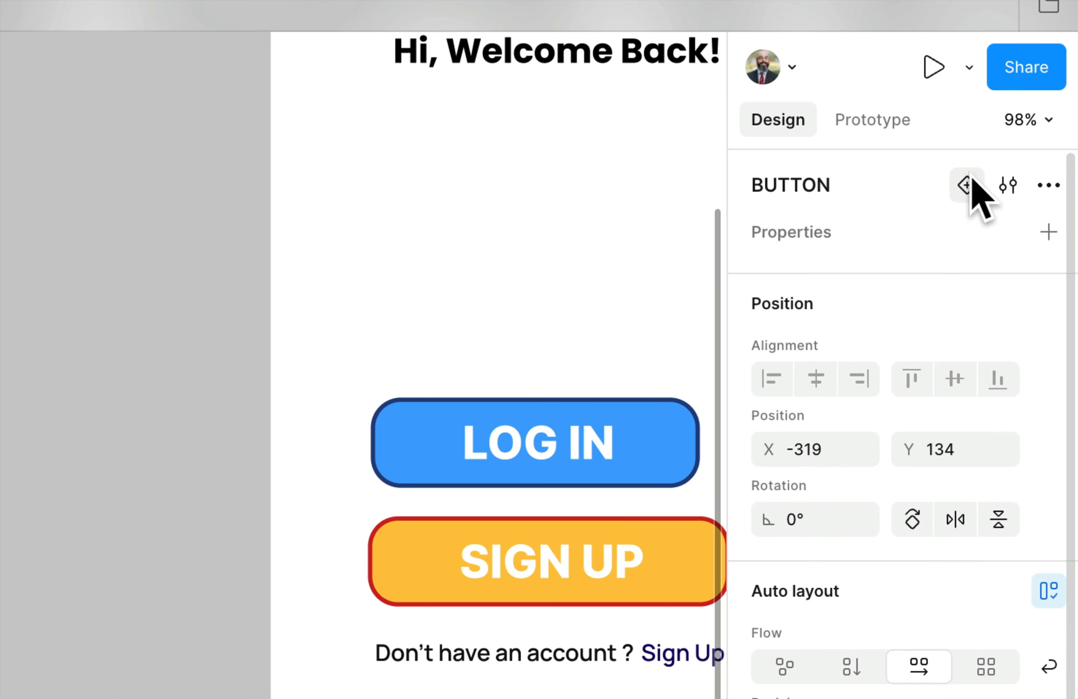
Add a second variant to the BUTTON component and name it HOVER
click(967, 187)
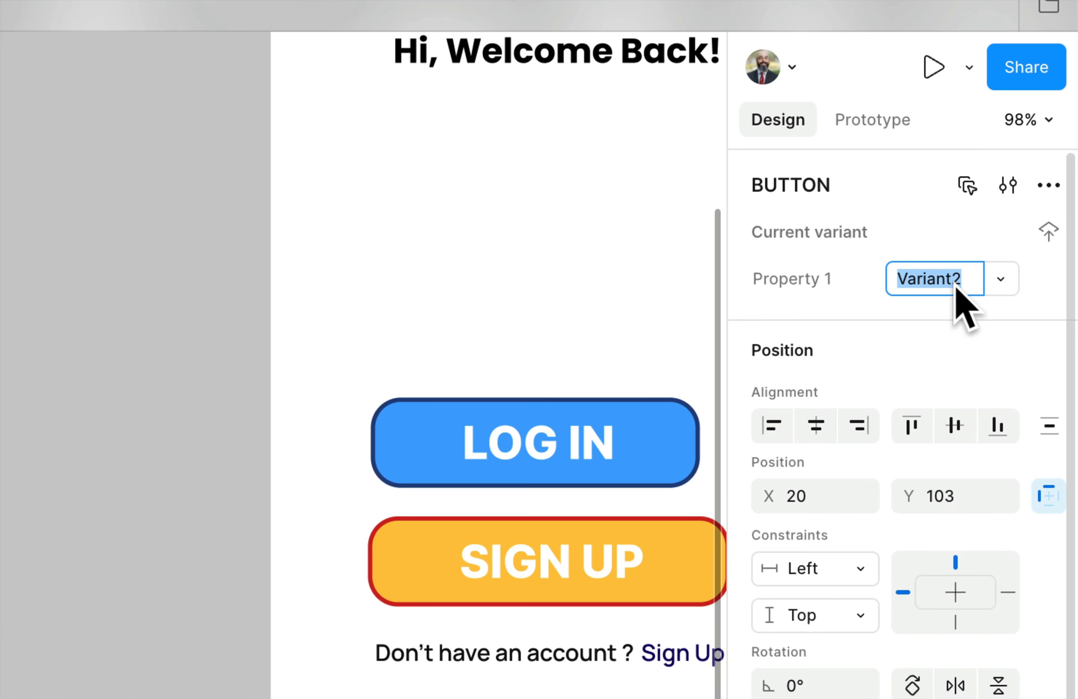
text(H)
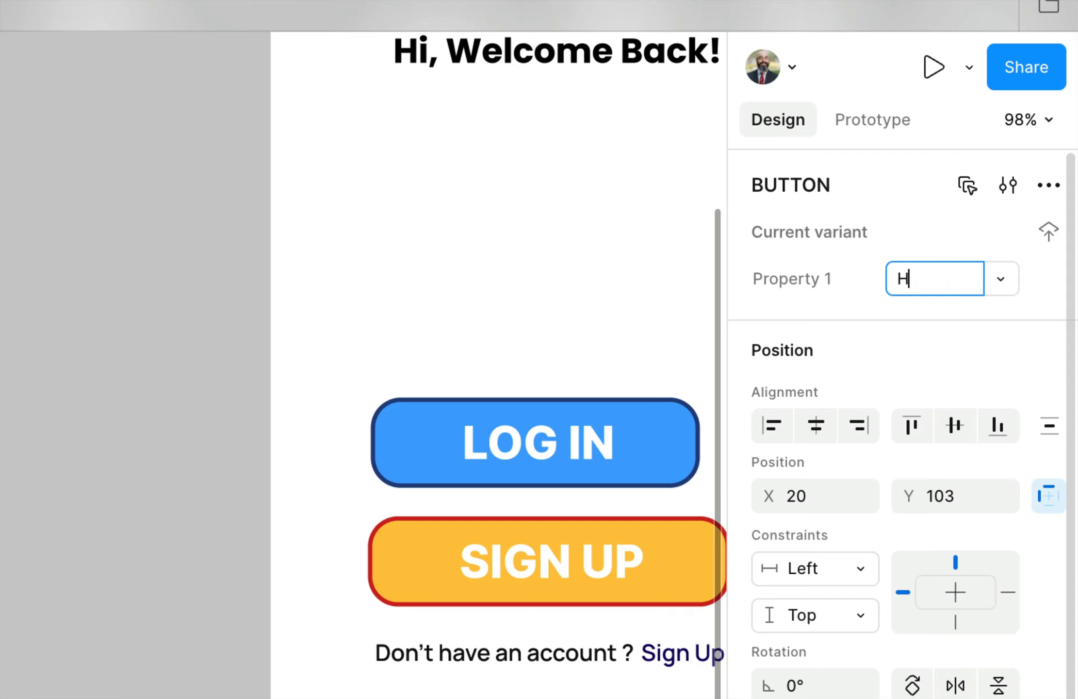
text(OVER)
key(Return)
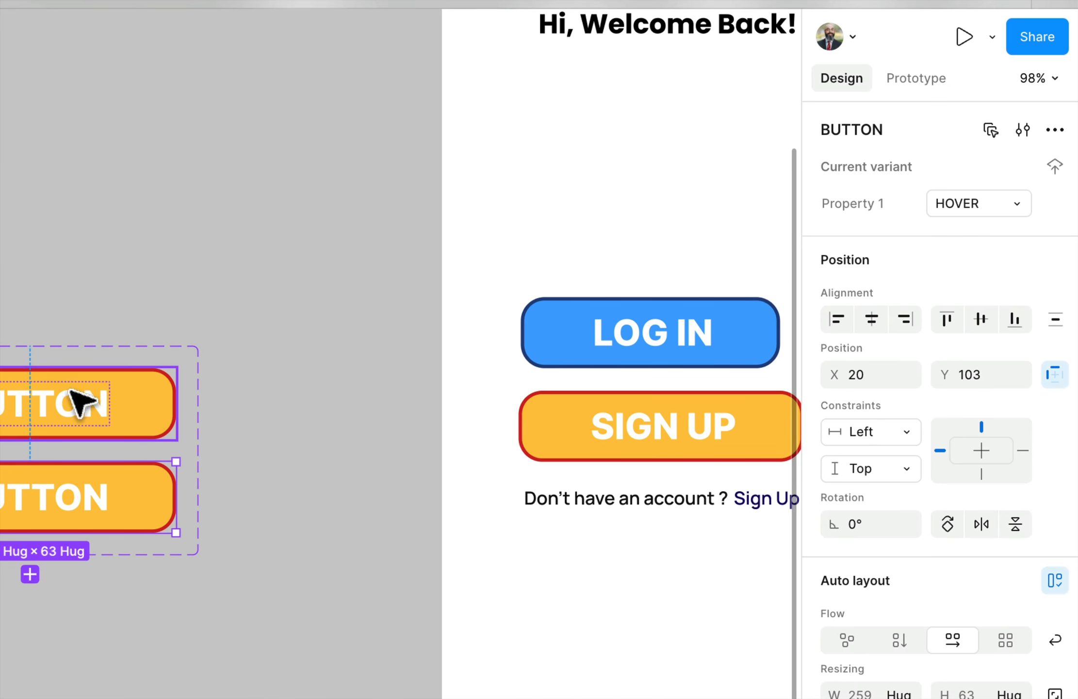
Add a third variant to the BUTTON component set and name it Click
click(145, 393)
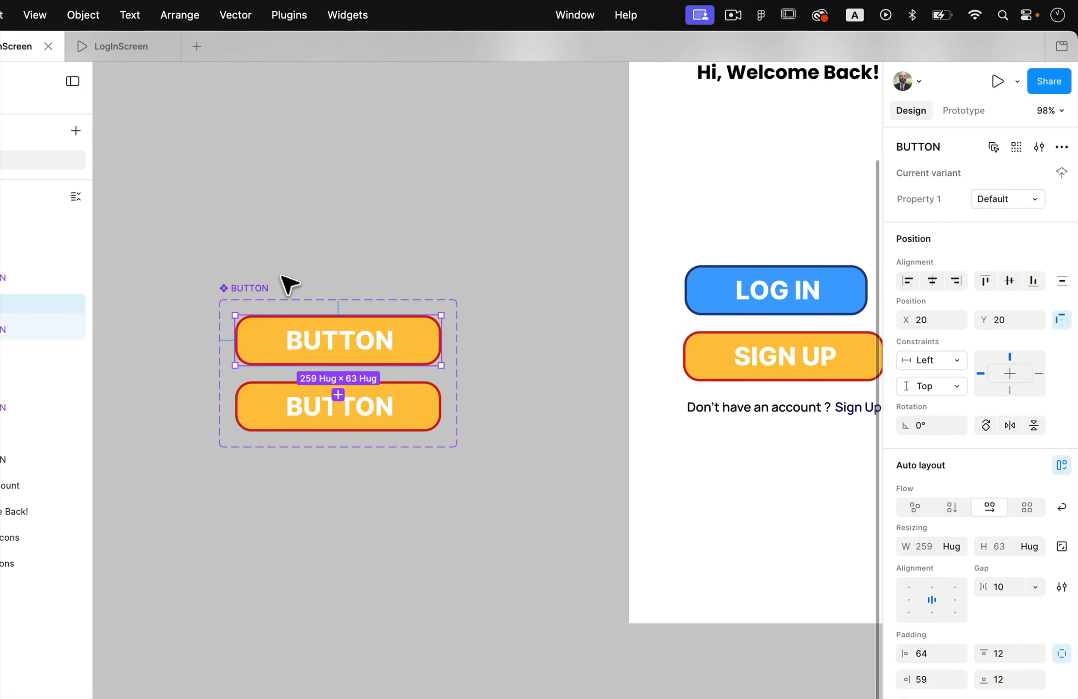
click(262, 292)
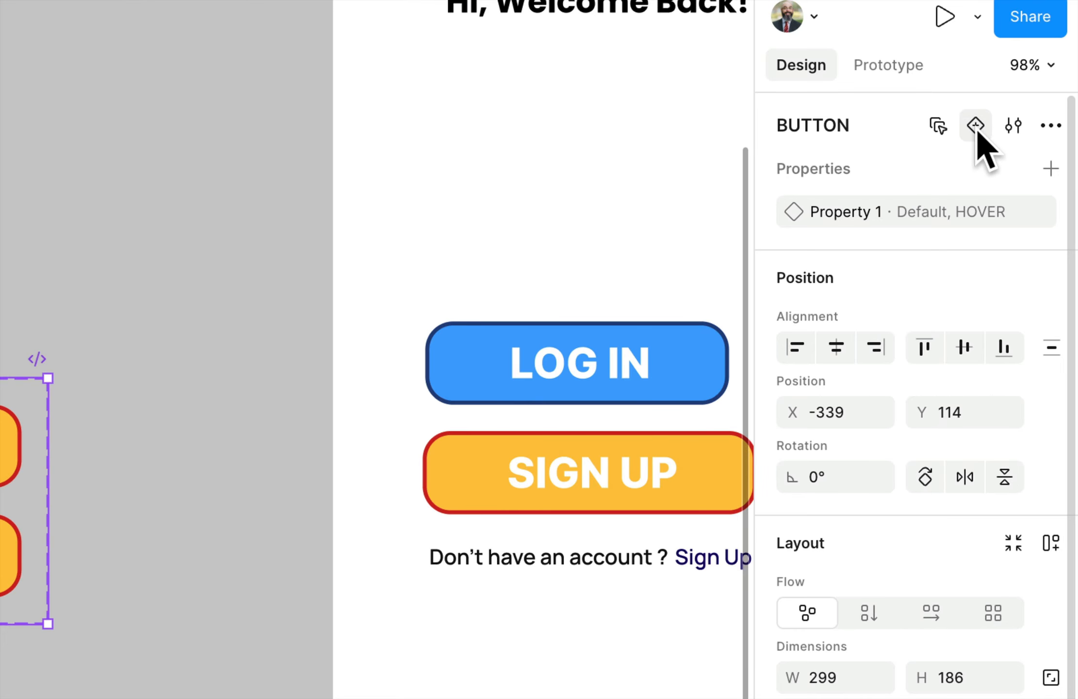
click(976, 129)
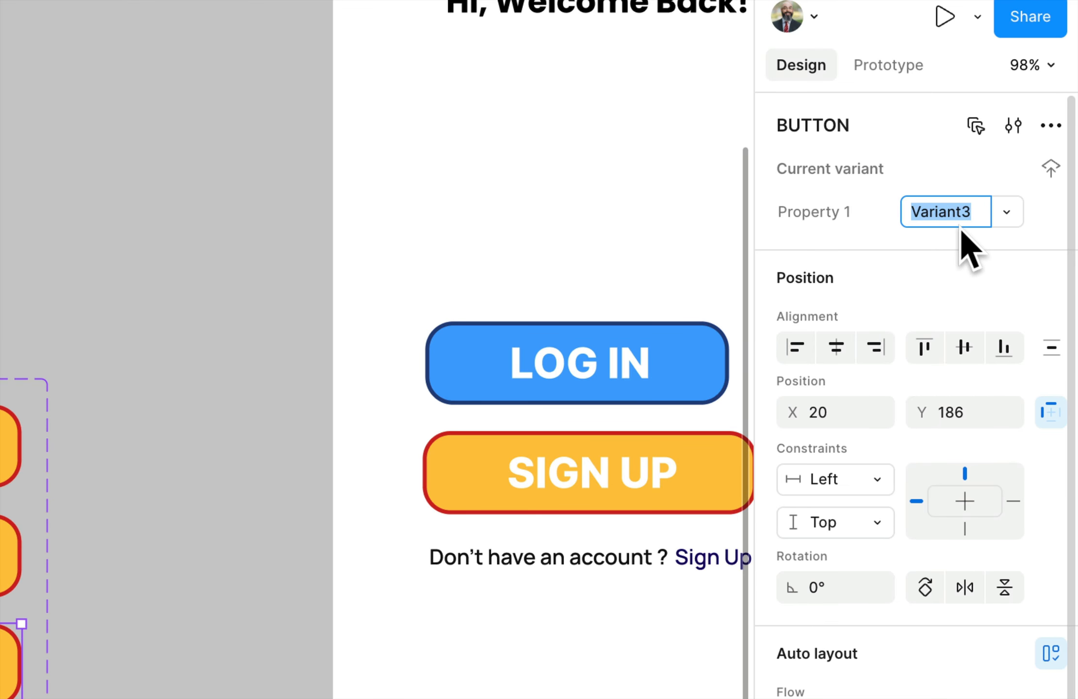
text(Click)
key(Return)
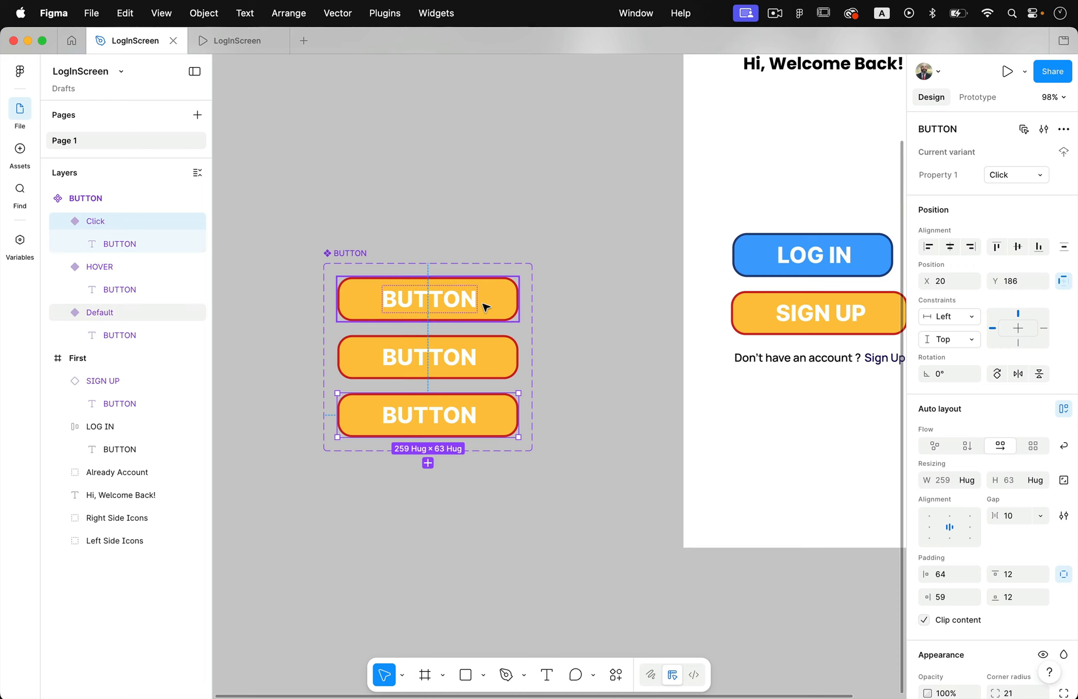
Add a 000000 fill at 20% opacity over the existing yellow fill of the HOVER variant
click(500, 304)
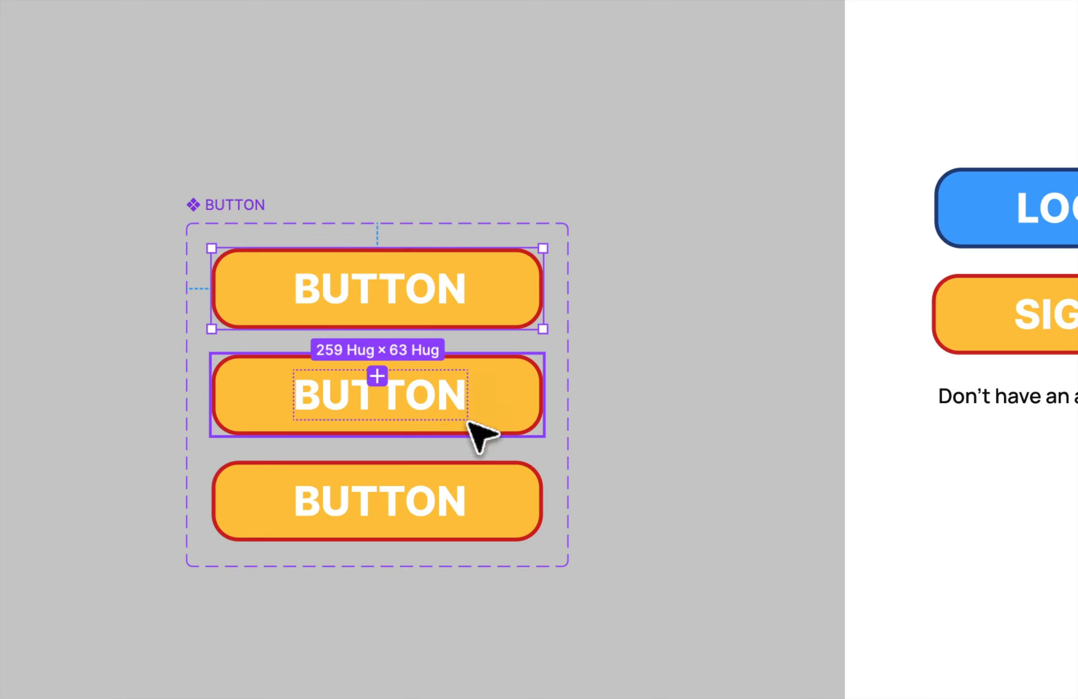
click(495, 403)
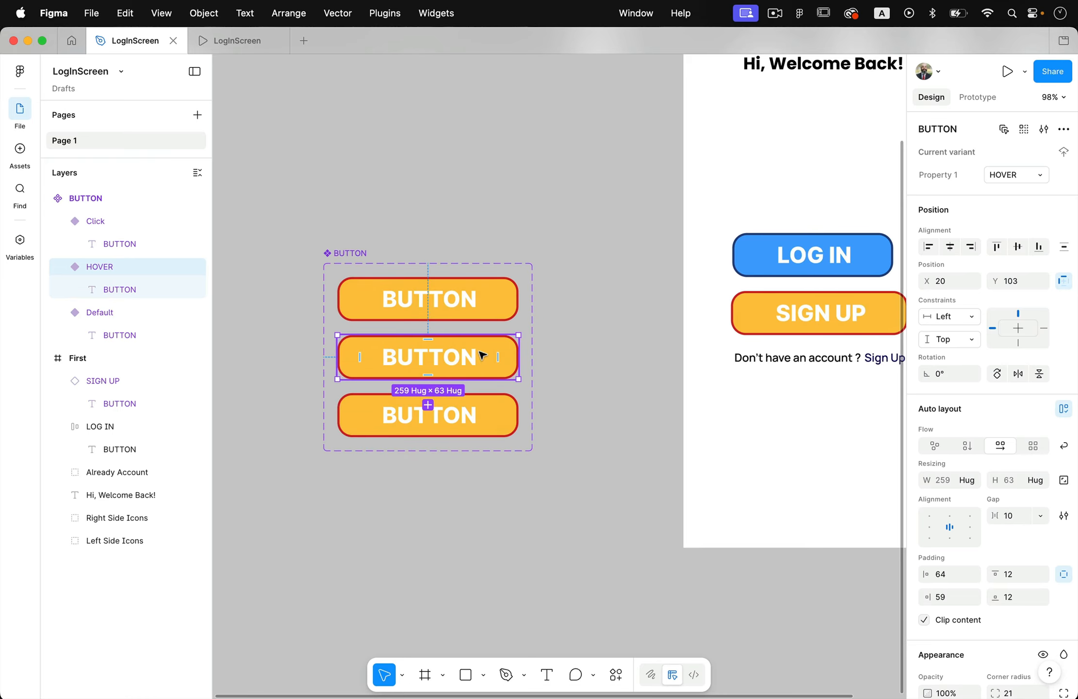
scroll(994, 498, down, 10)
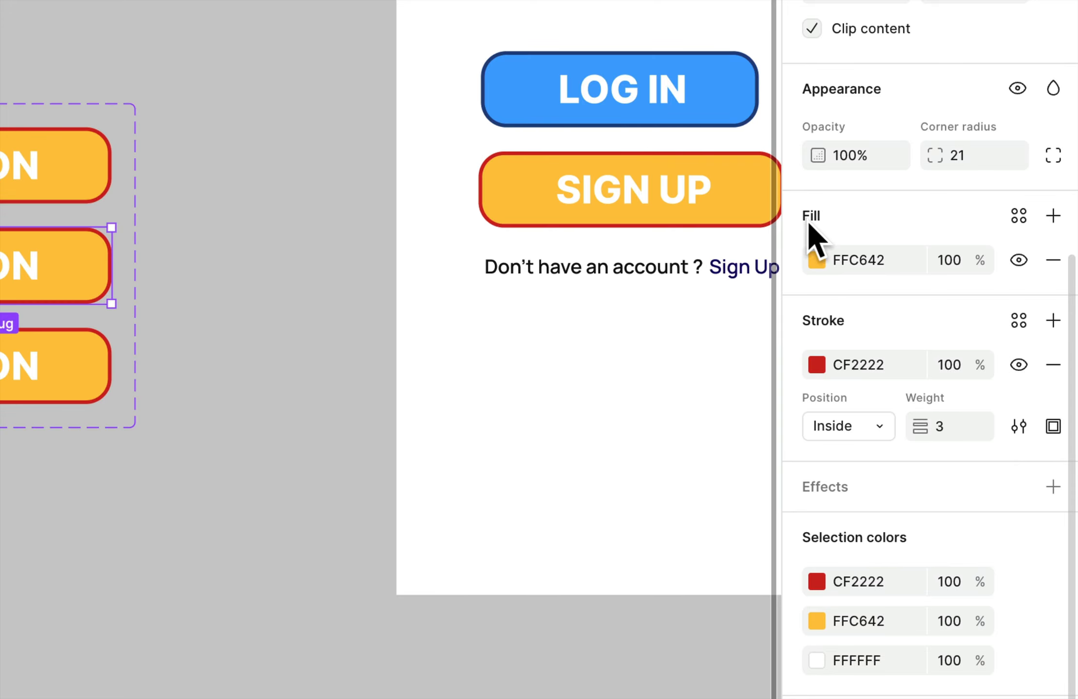
click(1053, 216)
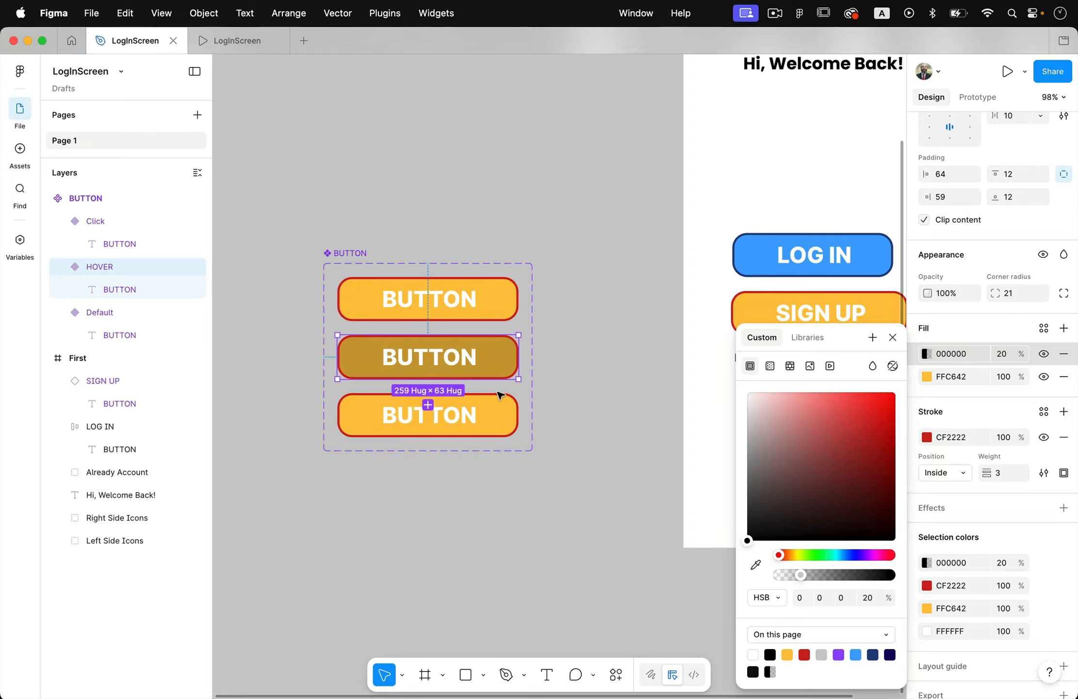
Add an Inner shadow effect to the Click variant
click(504, 418)
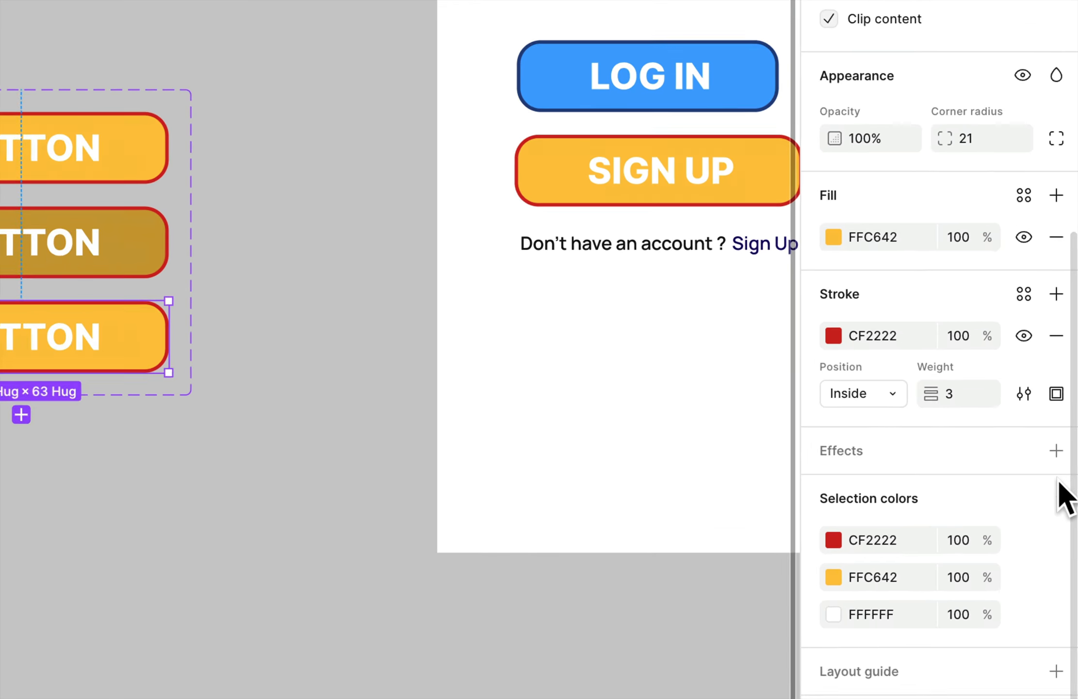
click(1052, 443)
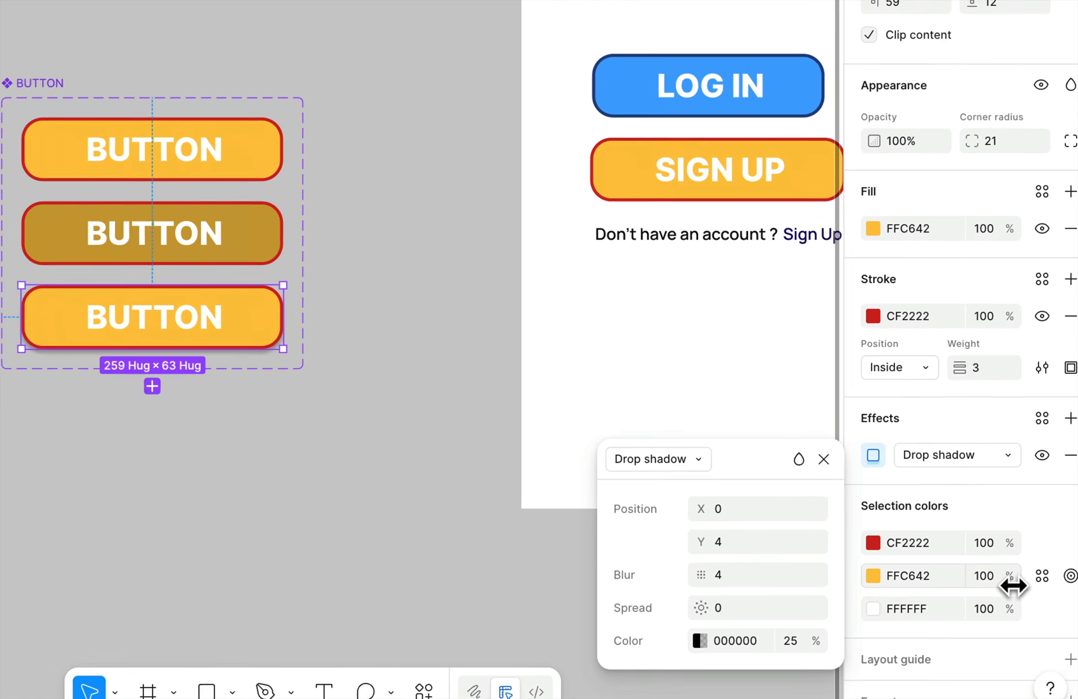
click(606, 452)
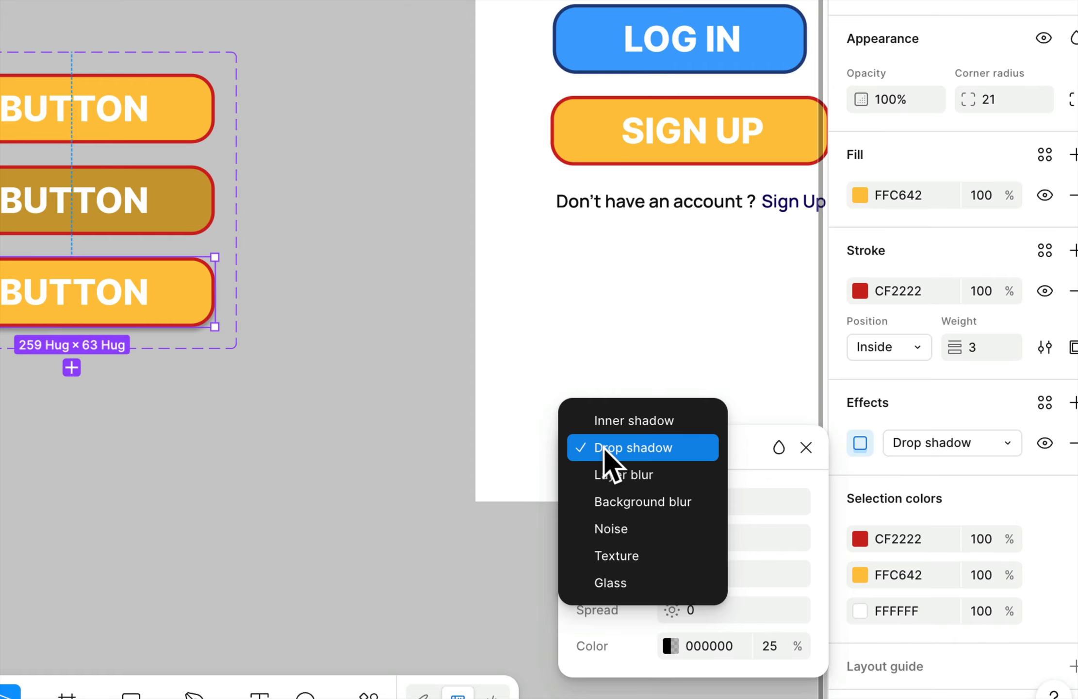
click(677, 421)
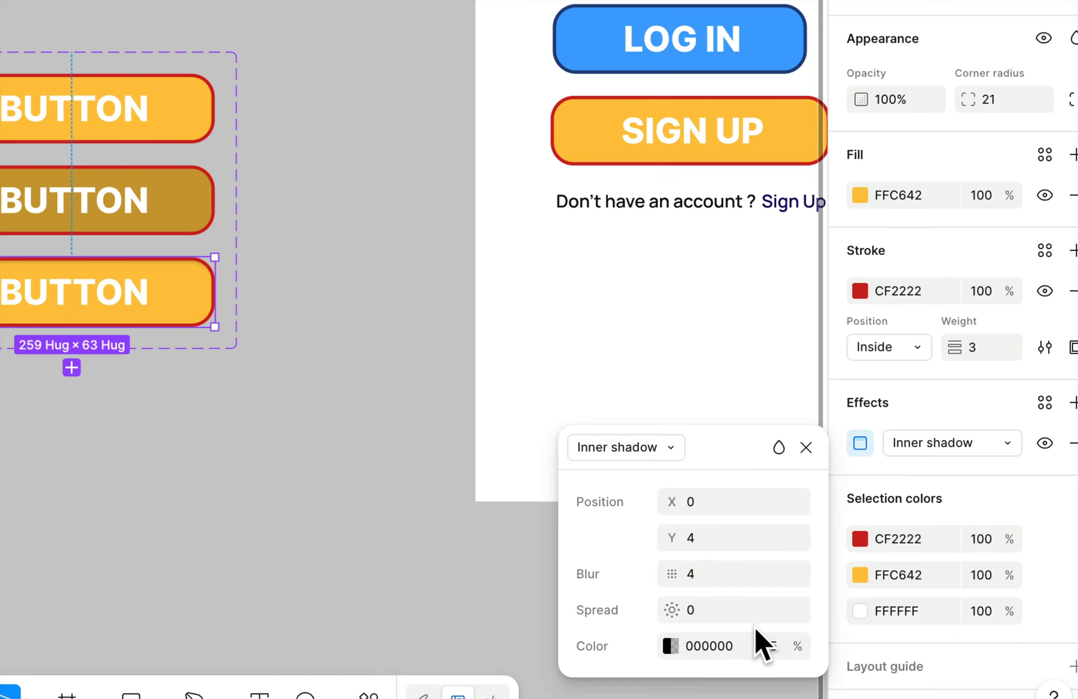
Set the Click variant's inner shadow to spread 4 and its 000000 color to 48% opacity
drag(802, 649, 966, 648)
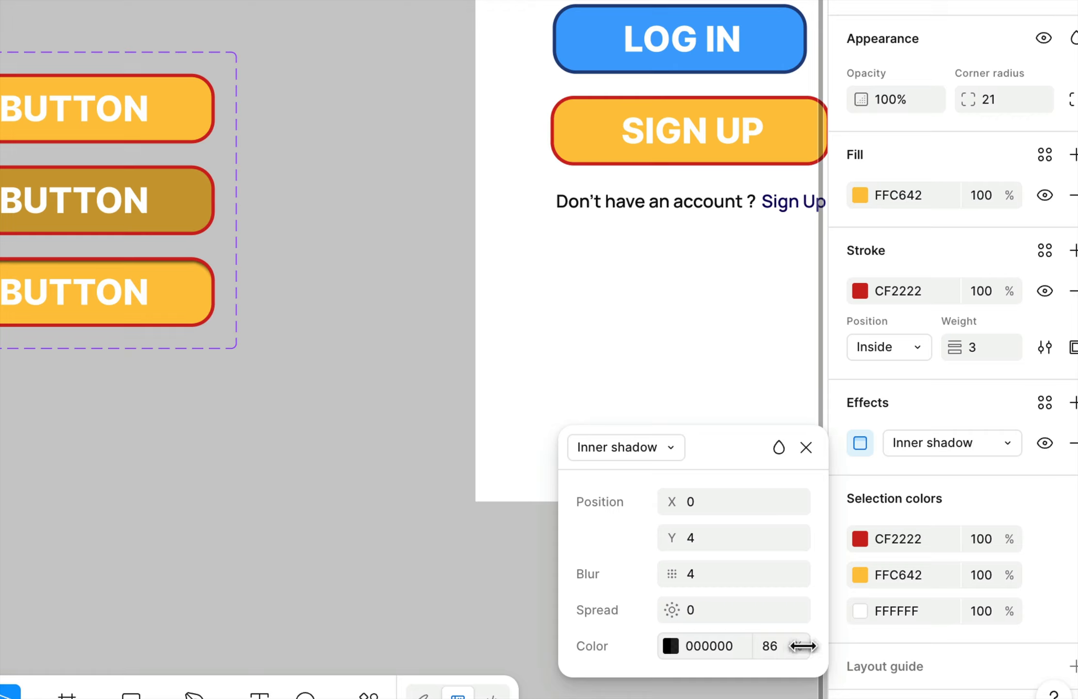
mouse_move(802, 645)
mouse_down()
mouse_move(860, 646)
mouse_move(801, 646)
mouse_up()
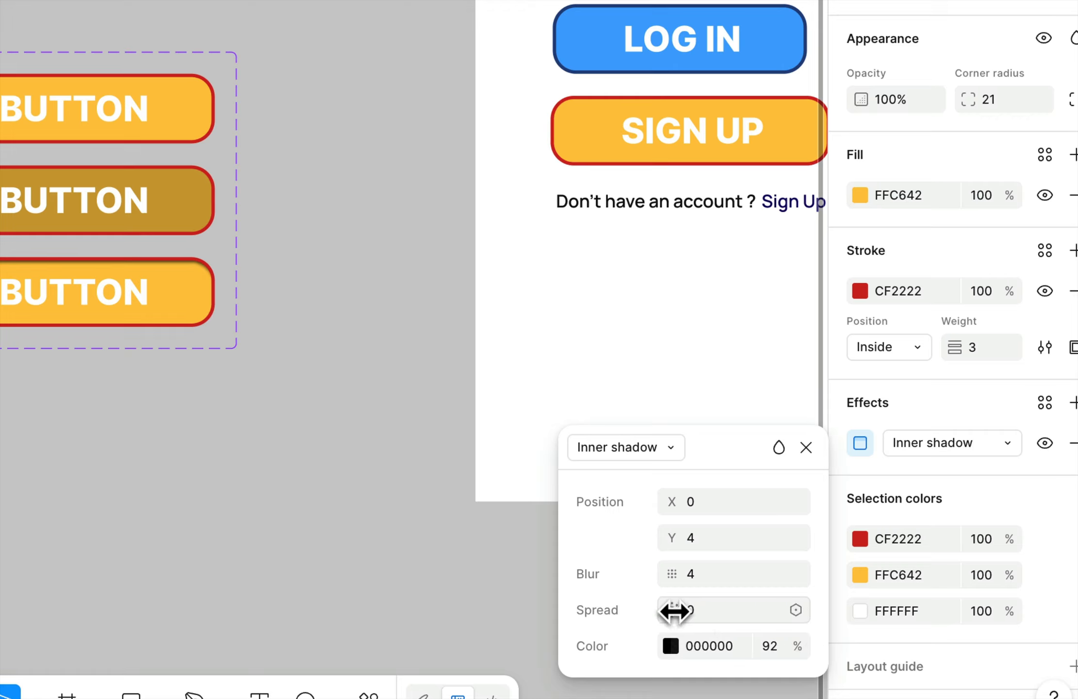
mouse_move(676, 610)
mouse_down()
mouse_move(710, 611)
mouse_move(681, 609)
mouse_up()
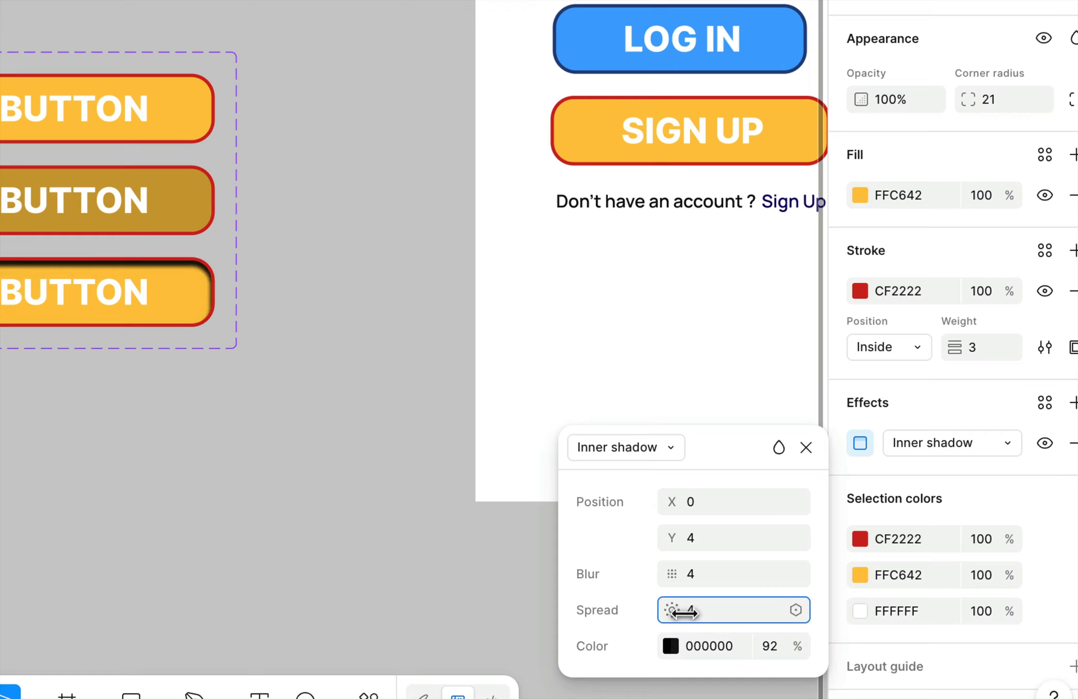
mouse_move(797, 643)
mouse_down()
mouse_move(727, 650)
mouse_move(797, 644)
mouse_move(786, 639)
mouse_up()
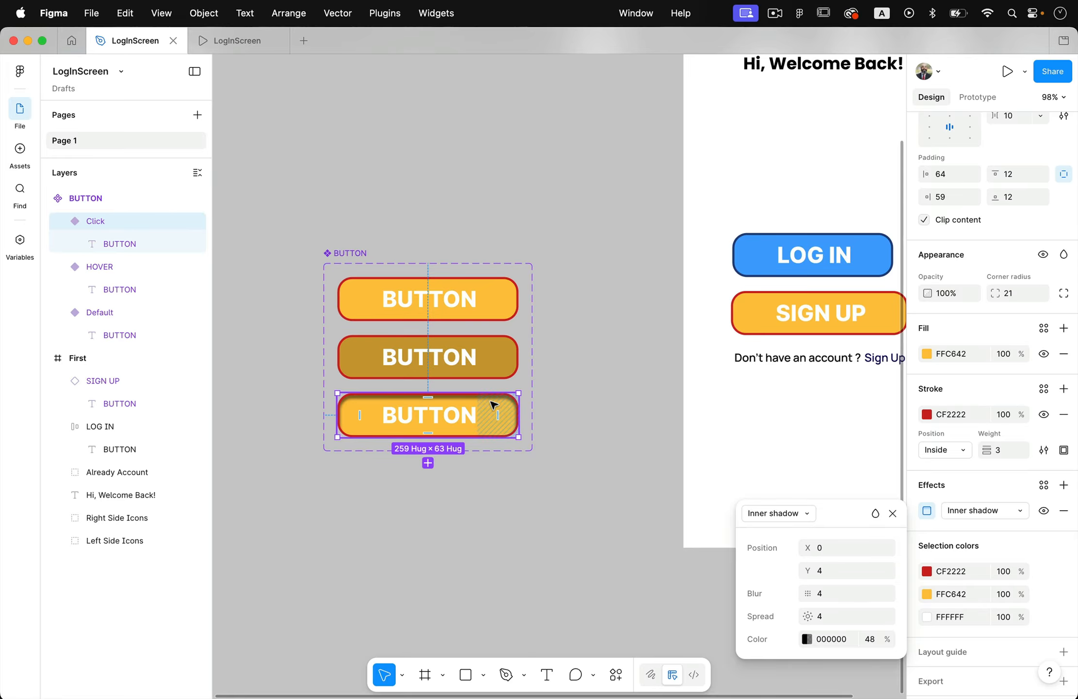
Add a prototype interaction from the Default variant that changes to HOVER while hovering, using the Dissolve animation
click(501, 309)
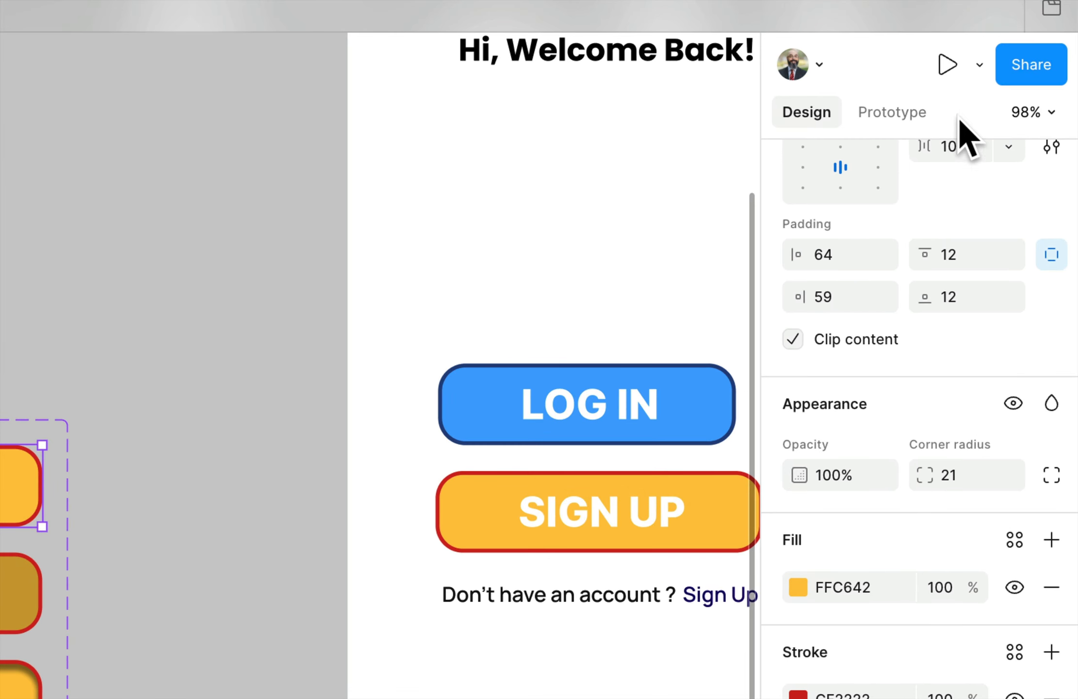
click(891, 106)
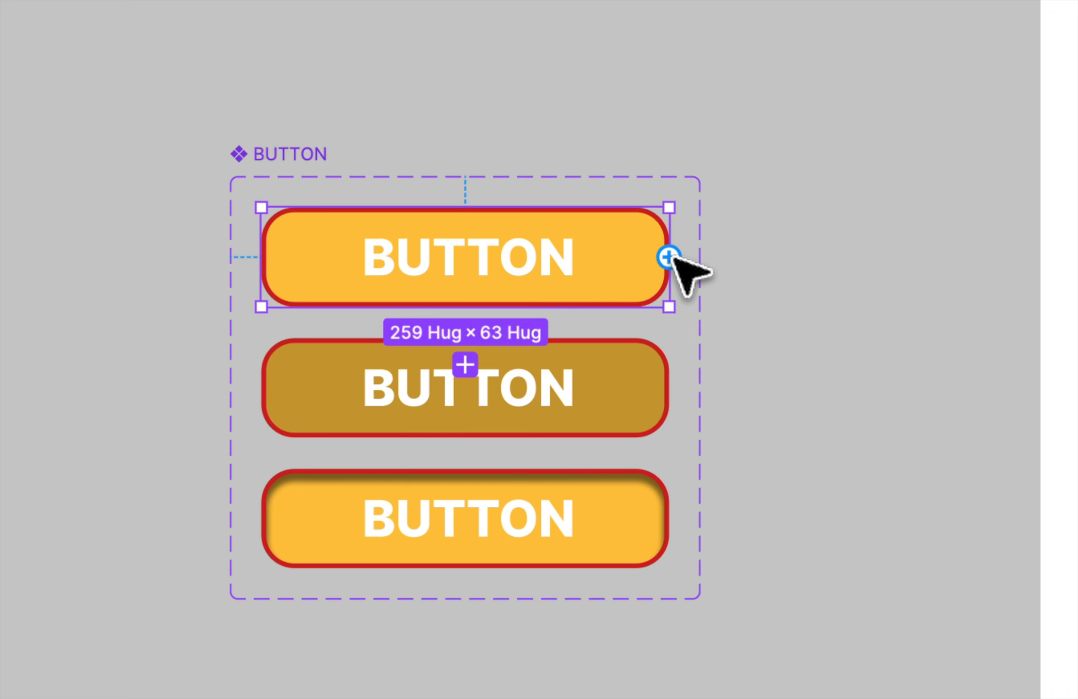
drag(671, 258, 608, 371)
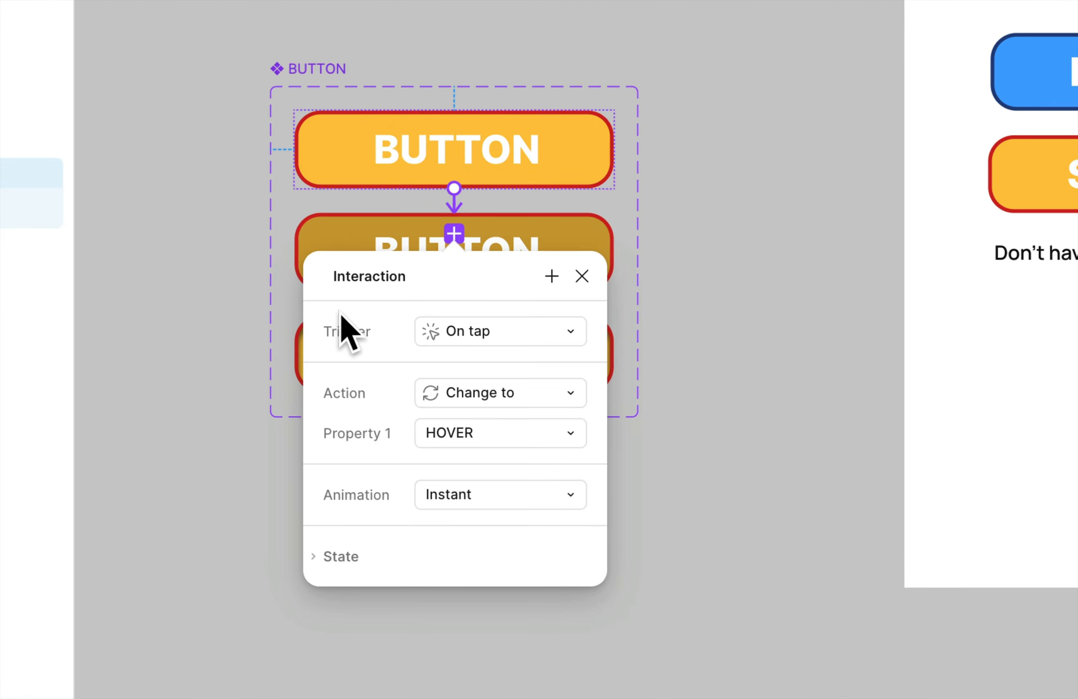
click(509, 327)
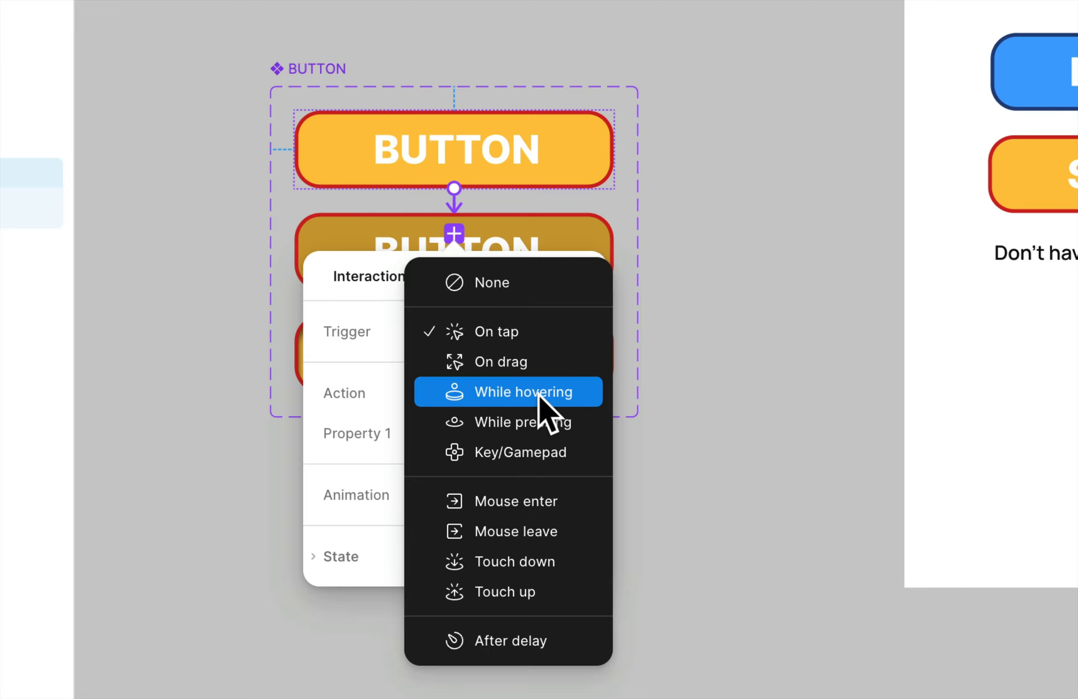
click(506, 392)
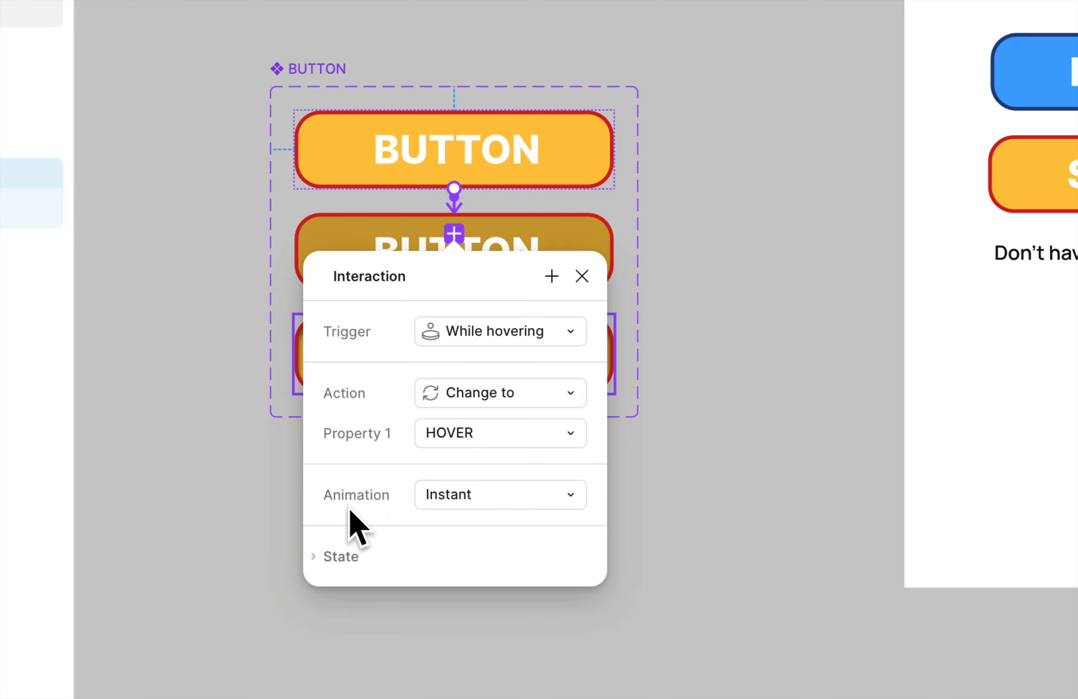
click(488, 494)
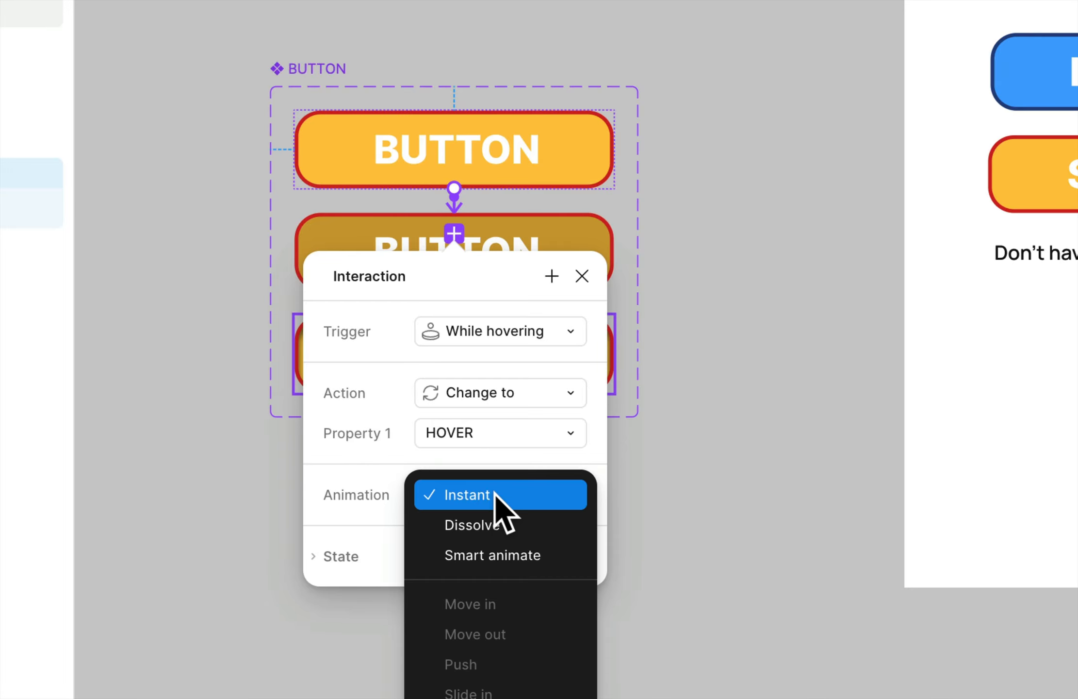
click(509, 525)
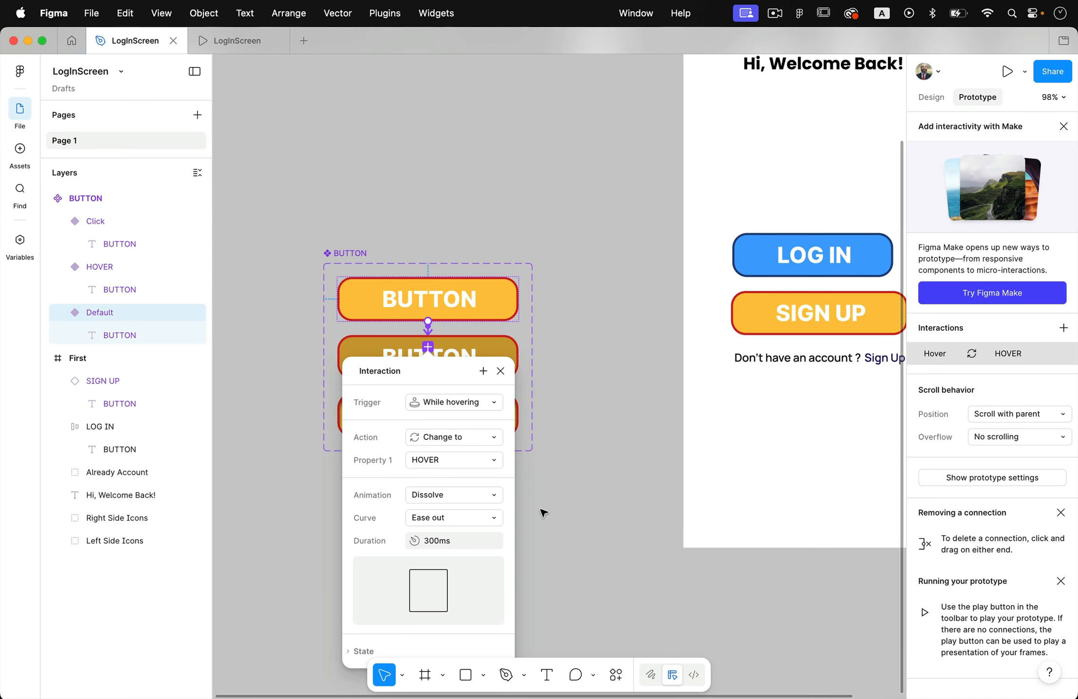
click(576, 376)
click(478, 409)
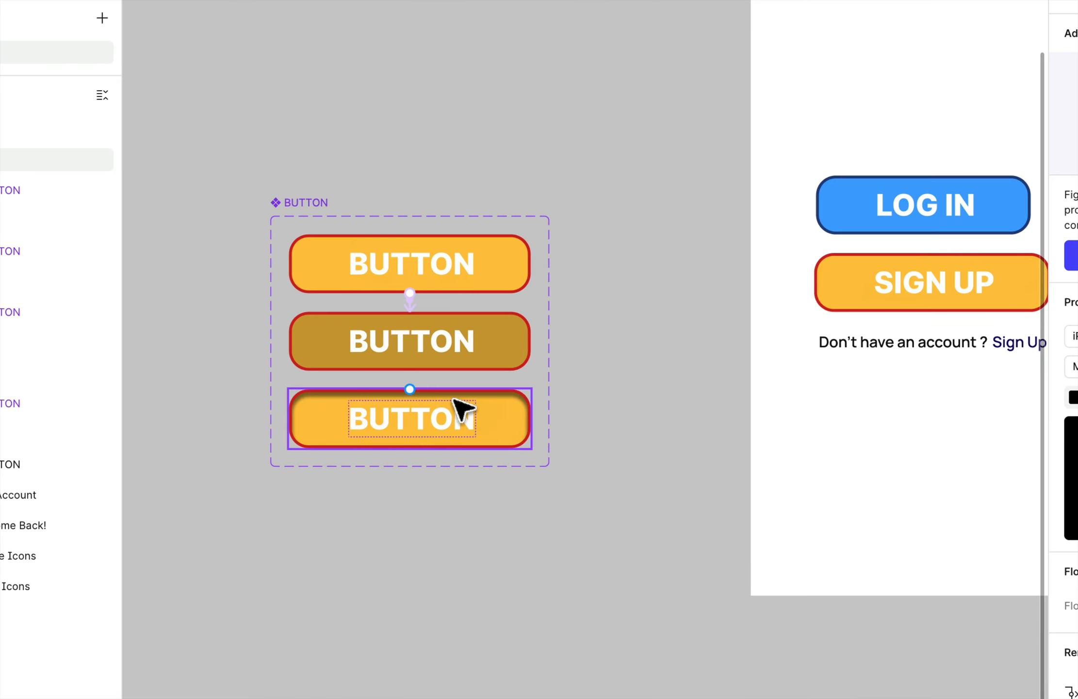
Add a prototype interaction from the HOVER variant that changes to Click while pressing, using the Instant animation
click(417, 362)
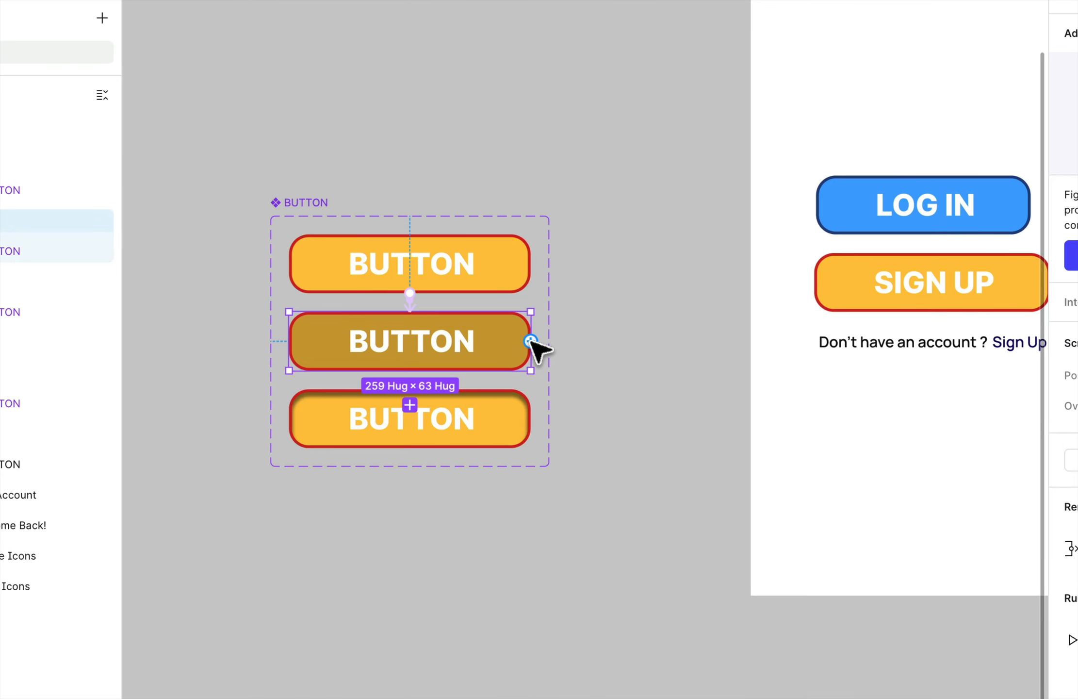
drag(532, 343, 481, 416)
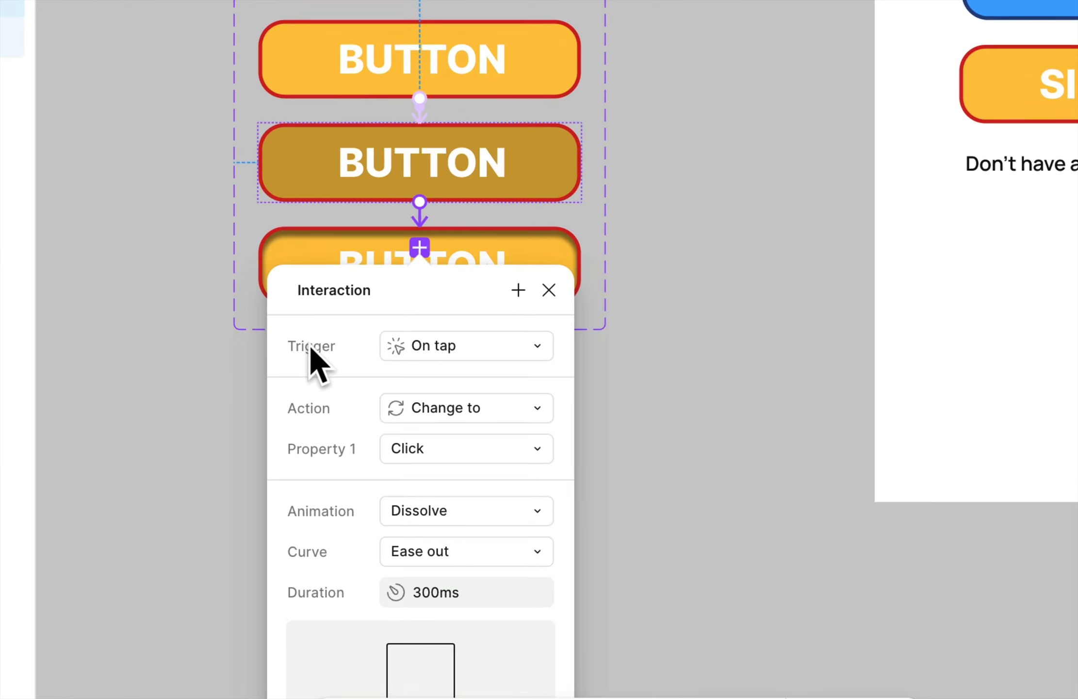
click(441, 346)
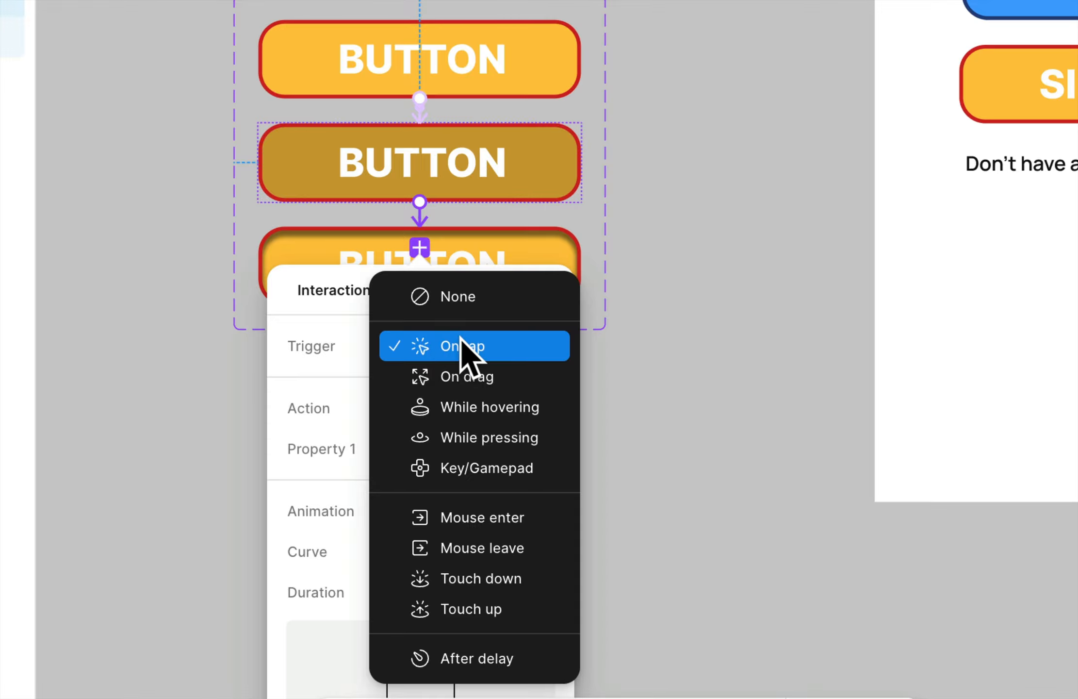
click(505, 447)
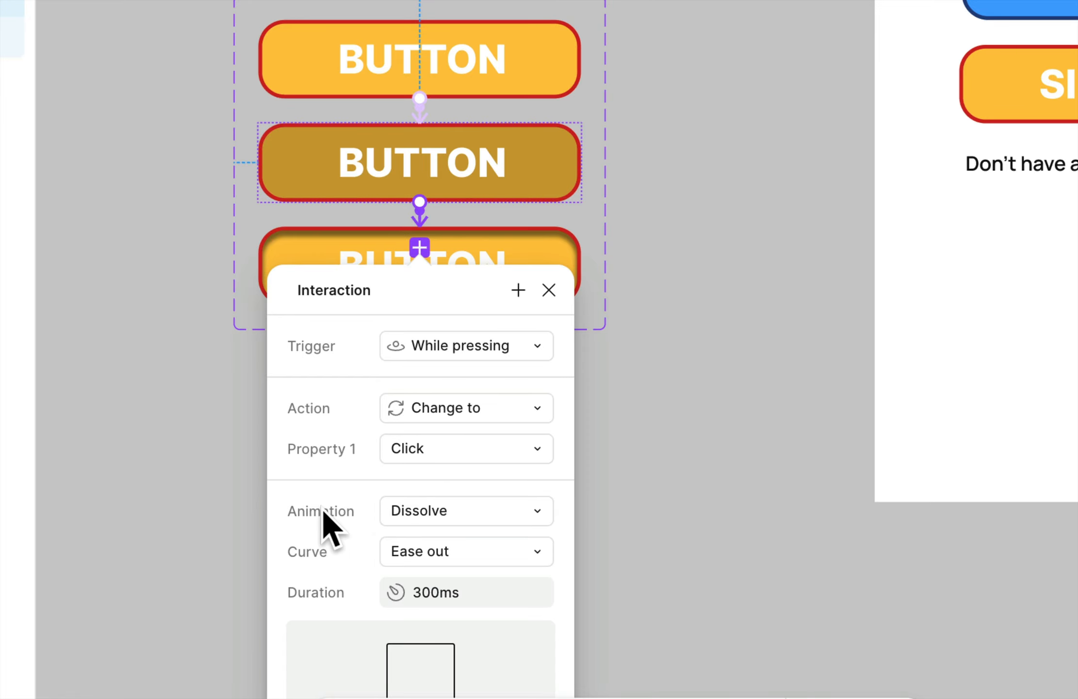
click(429, 505)
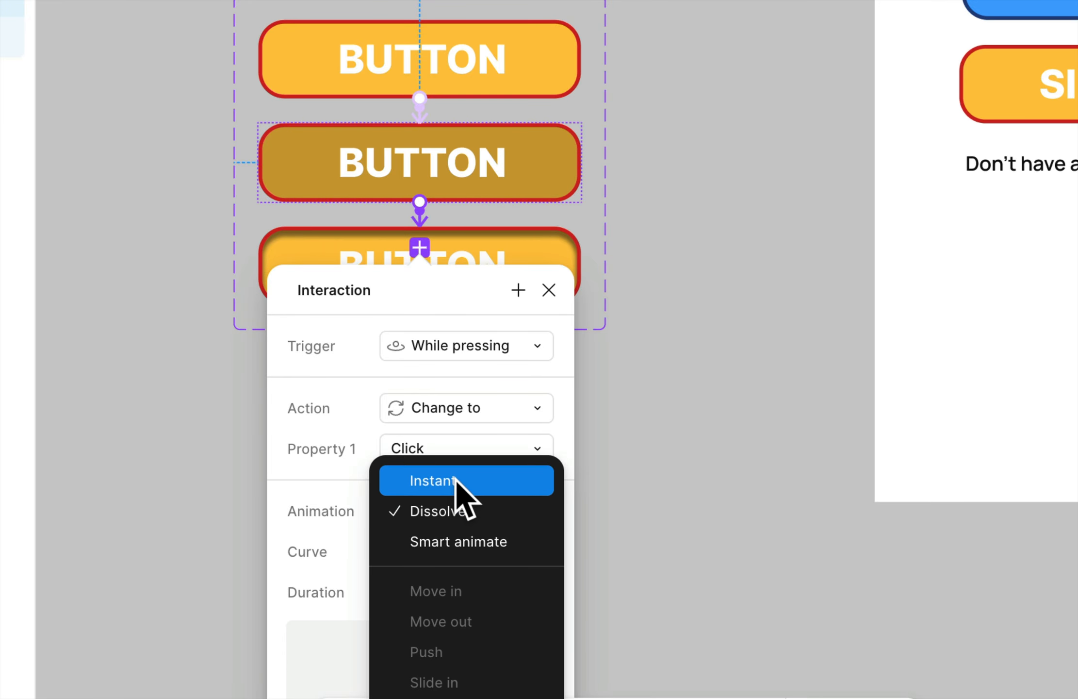
click(456, 479)
click(572, 262)
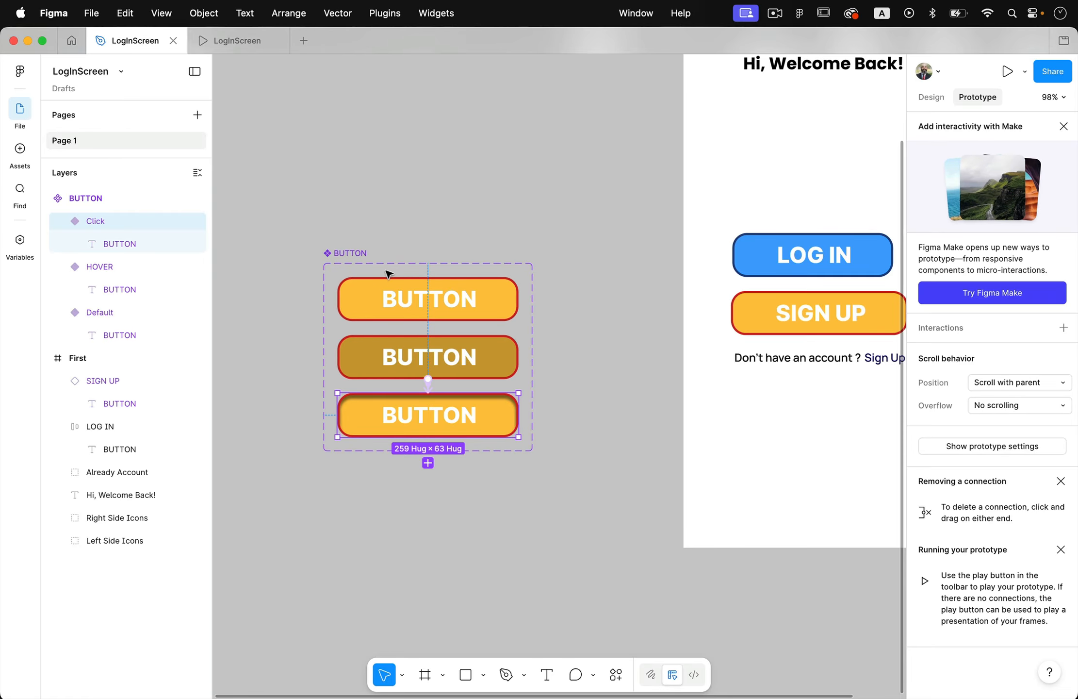
Run the prototype to preview the login screen with its LOG IN and SIGN UP buttons
scroll(374, 287, right, 10)
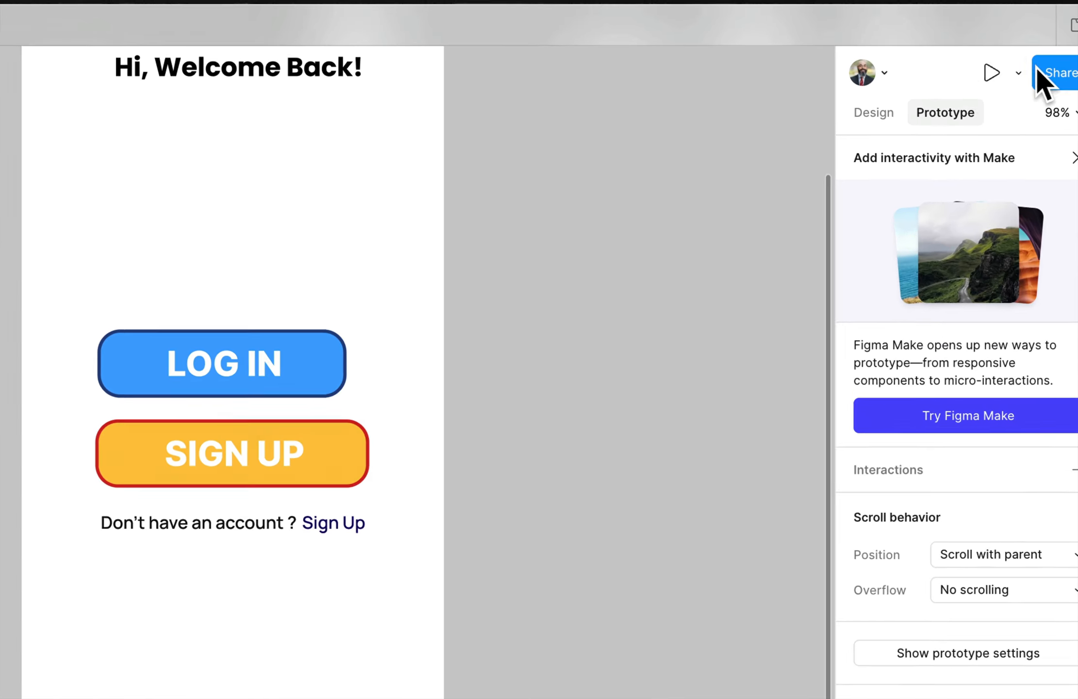
click(1008, 71)
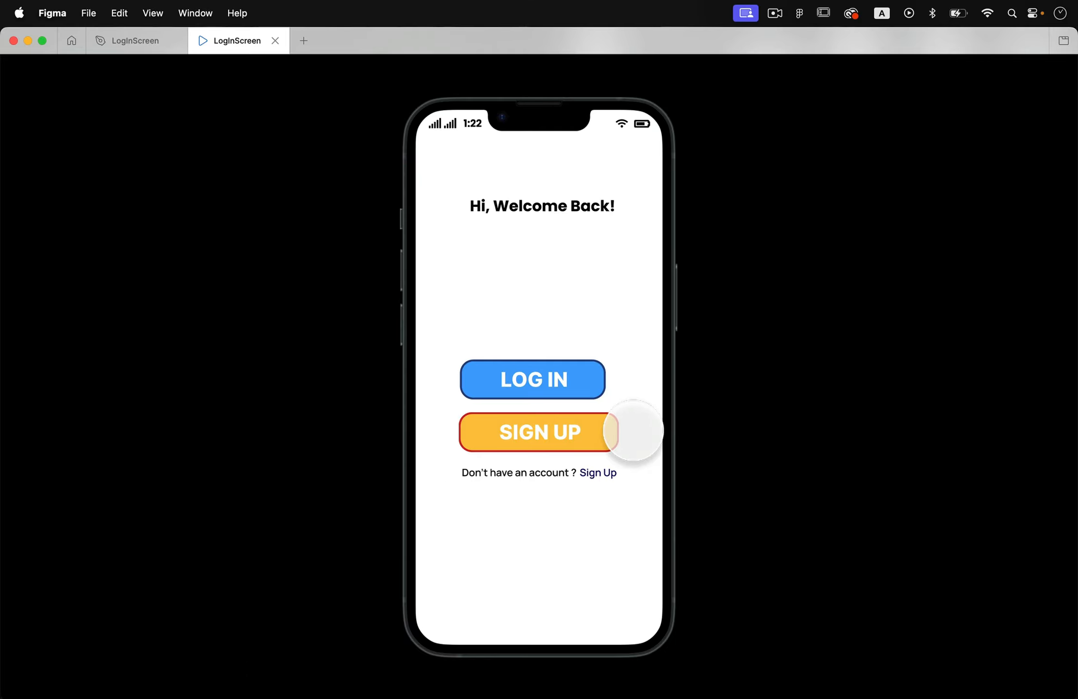
In the LogInScreen design file, move the LOG IN button out of the First frame and left-align it beneath the BUTTON component set
click(129, 39)
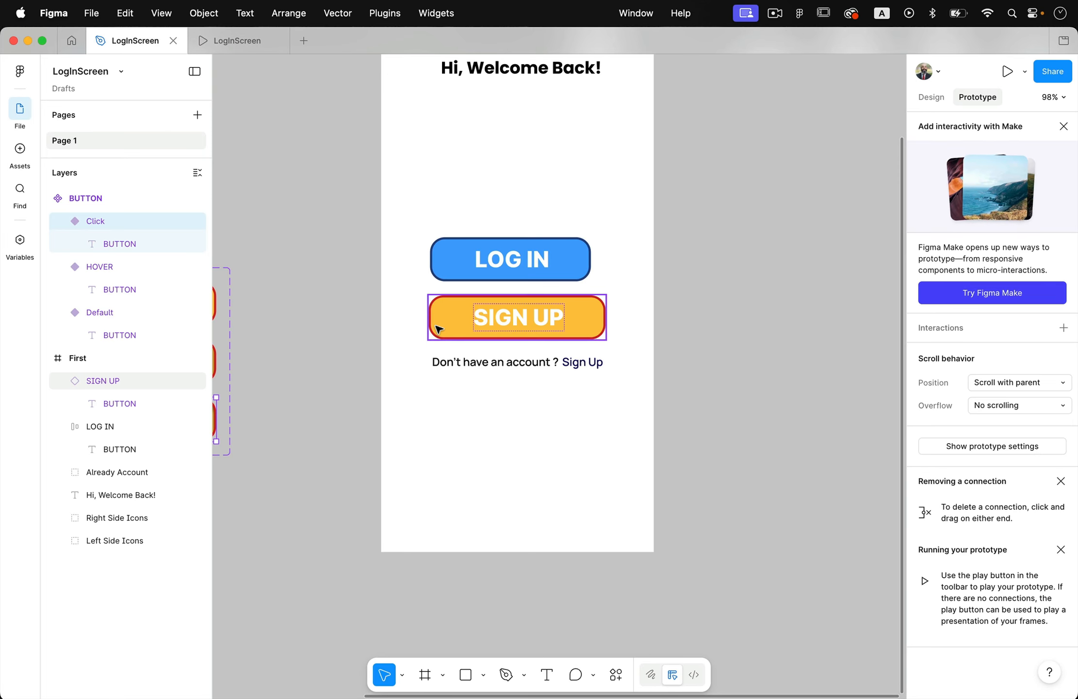
scroll(438, 329, left, 2)
scroll(439, 329, left, 2)
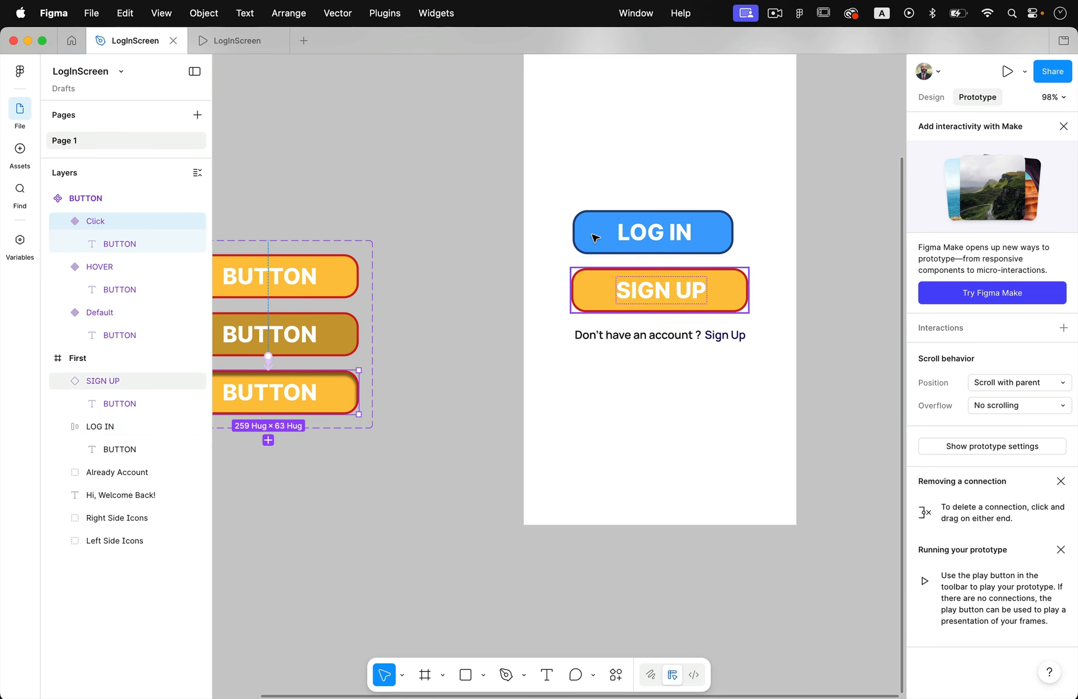
click(571, 210)
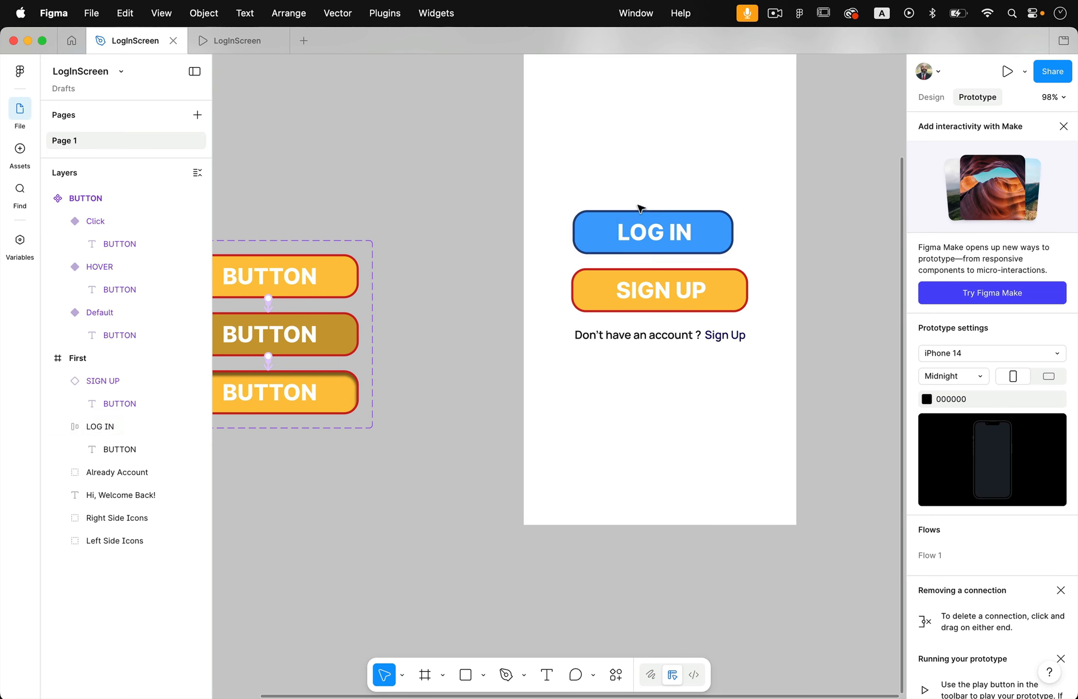
click(640, 222)
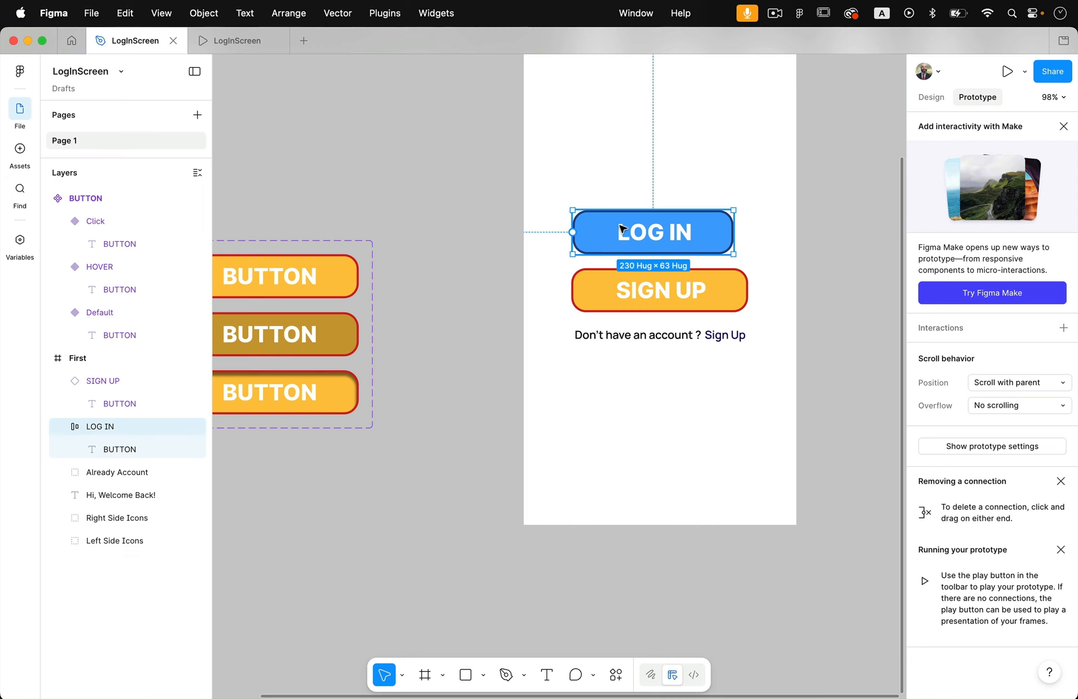
drag(623, 228, 263, 480)
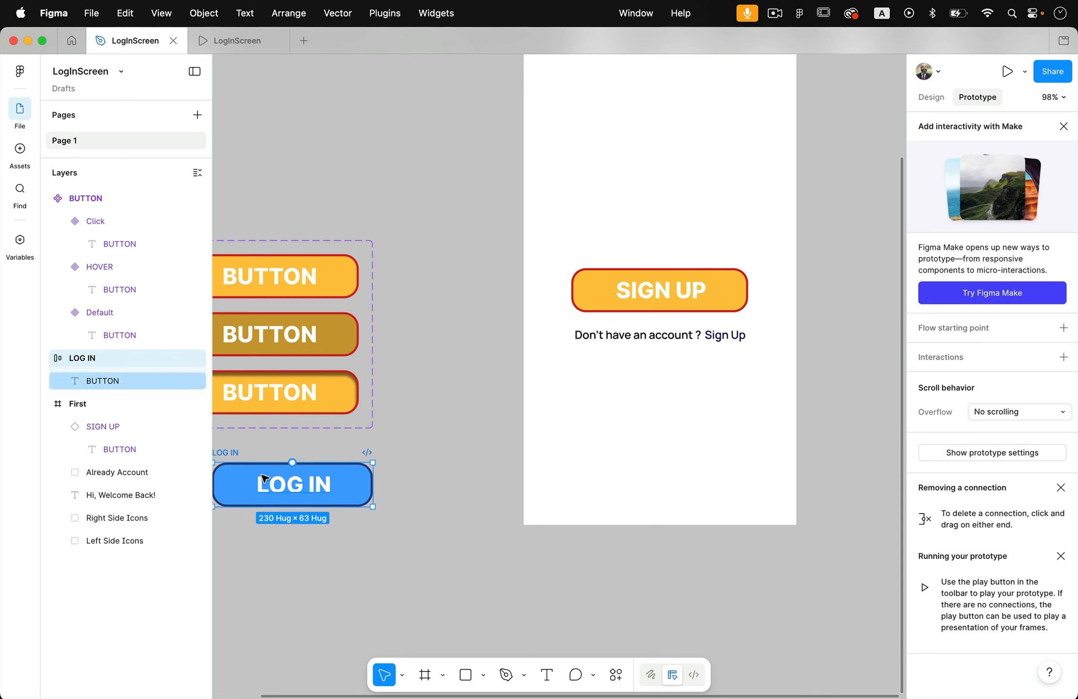
scroll(264, 480, left, 5)
scroll(264, 480, down, 3)
drag(446, 381, 396, 412)
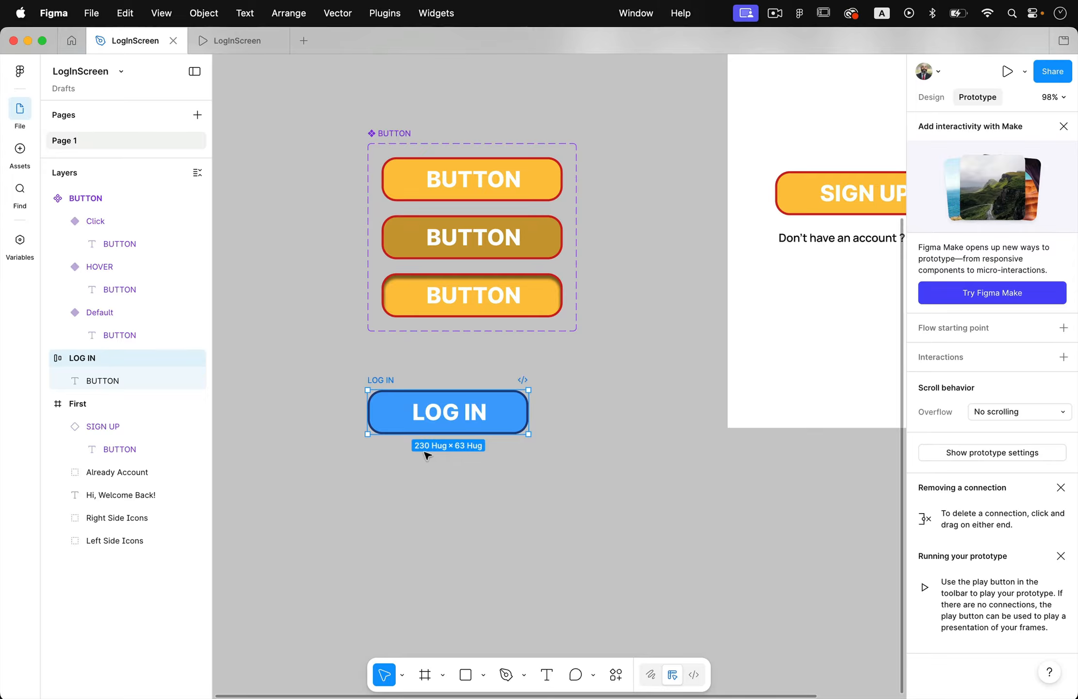
Duplicate the LOG IN button directly below itself and rename the original LOG IN - Default
scroll(426, 454, up, 5)
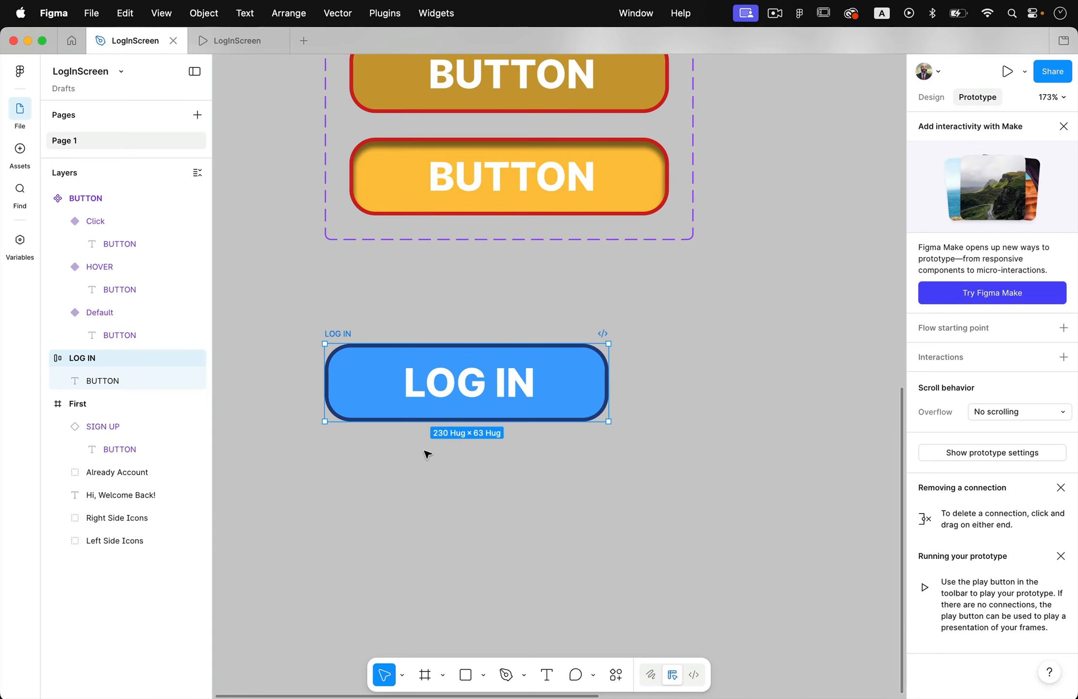
scroll(428, 454, down, 5)
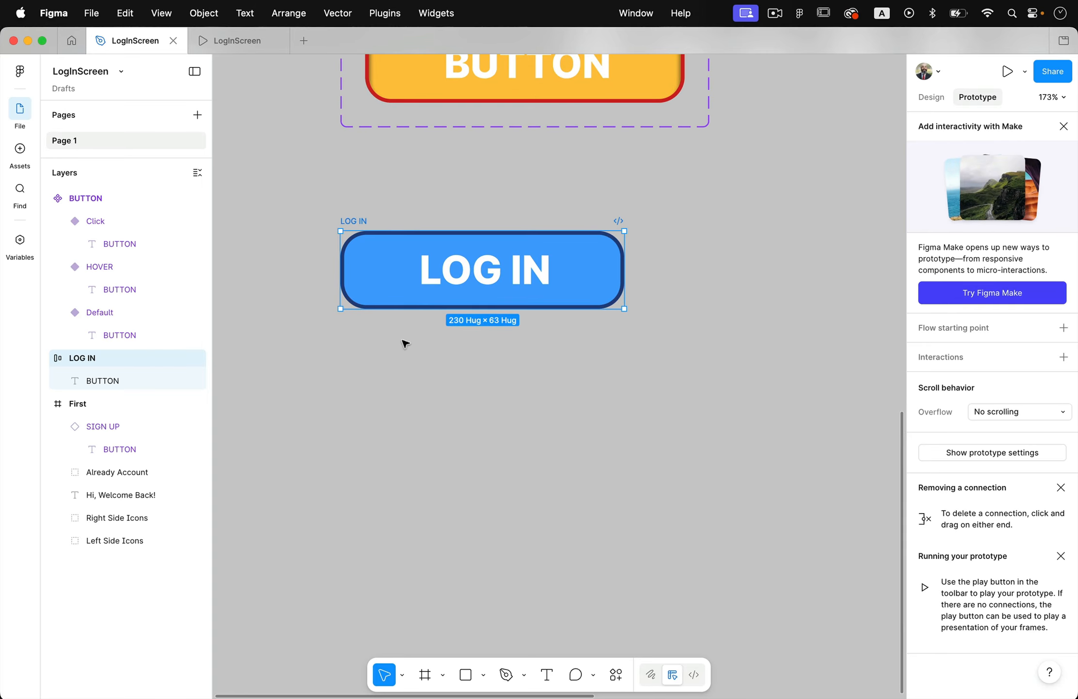
alt+drag(357, 224, 363, 353)
click(361, 222)
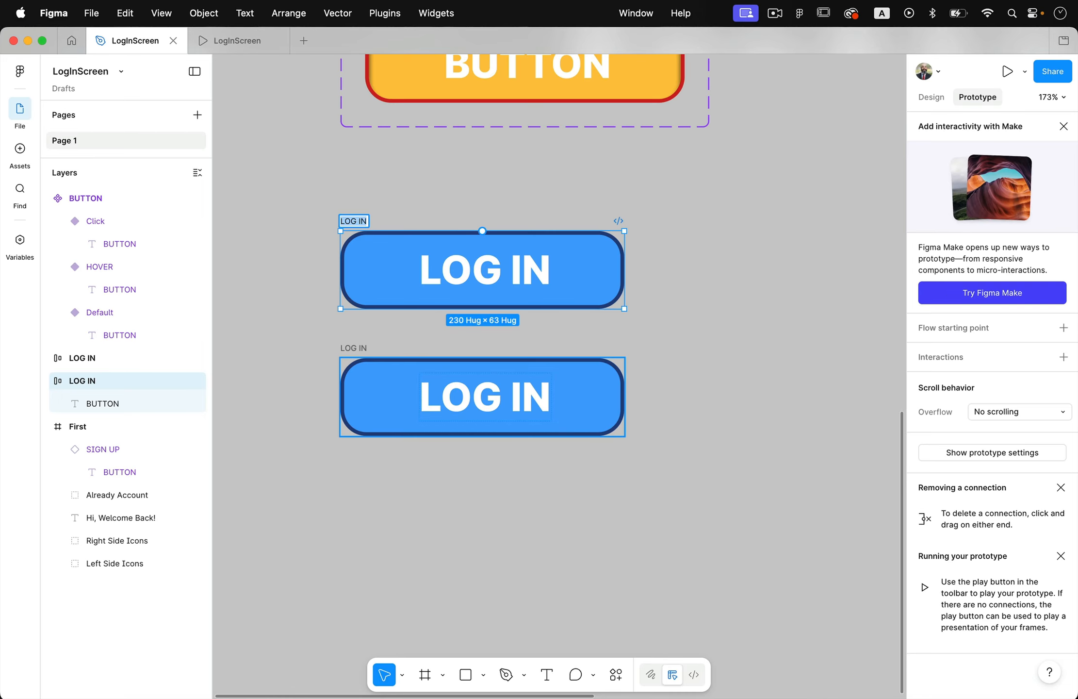
double_click(362, 221)
text(- Default)
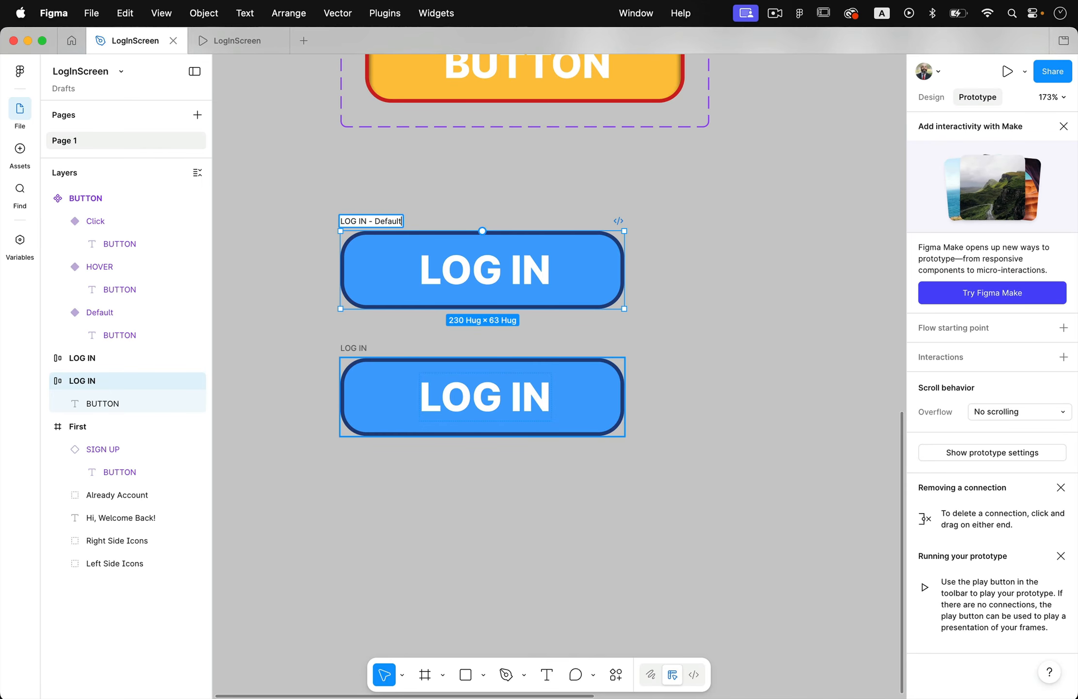
key(Return)
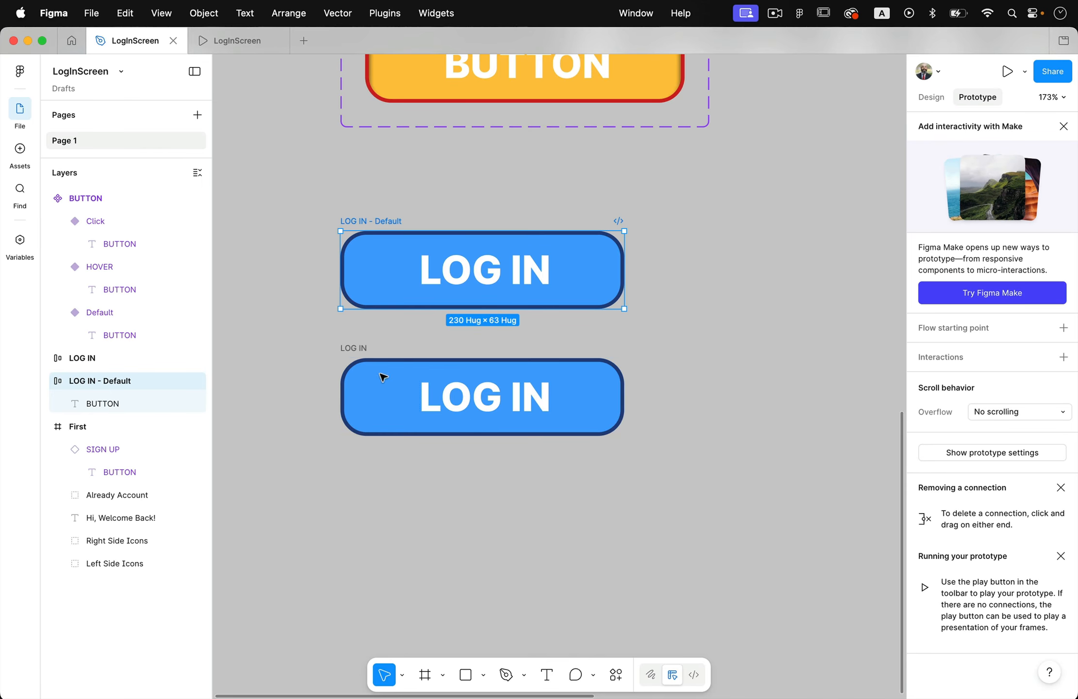
Rename the duplicated LOG IN button as LOG IN - Hover
click(361, 350)
double_click(356, 348)
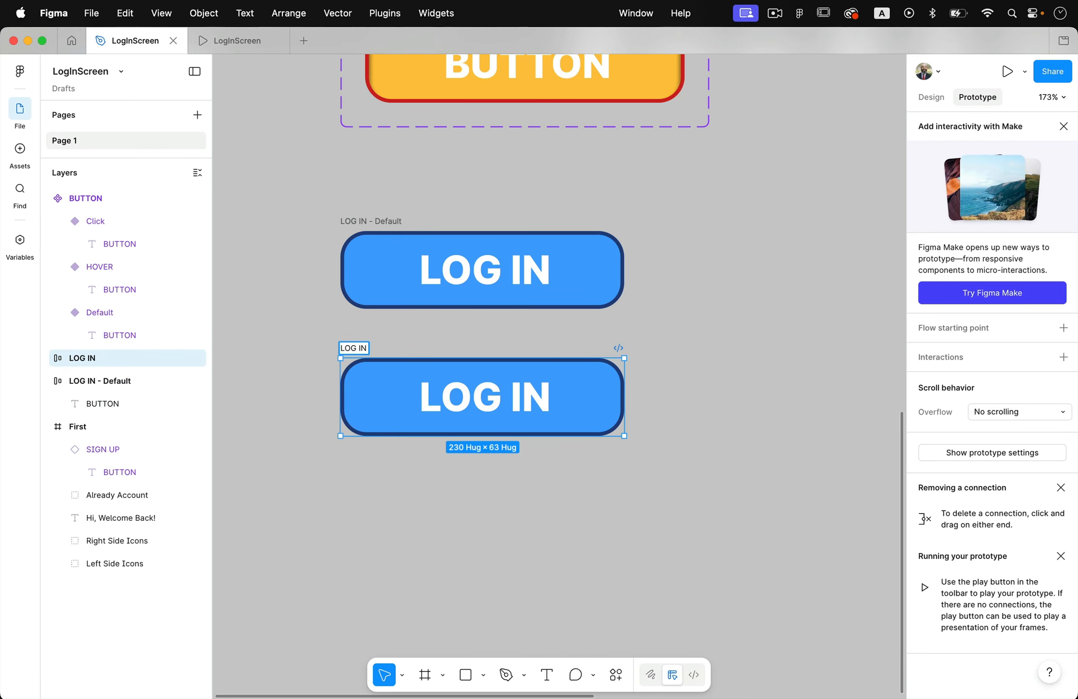
text(- Hover)
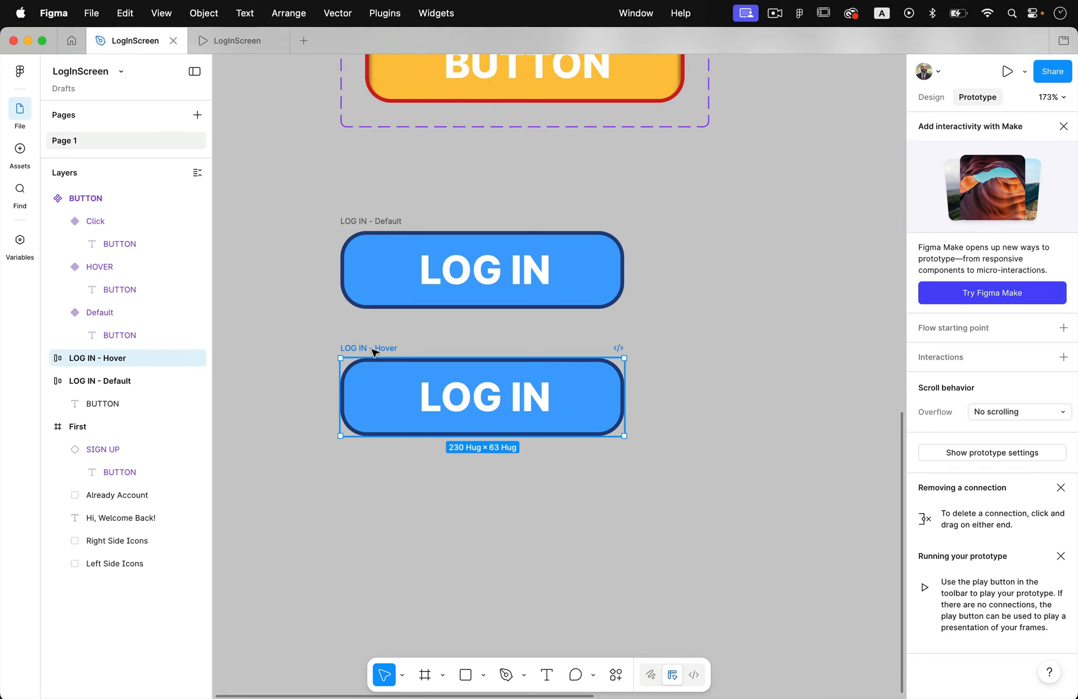
Duplicate the LOG IN - Hover button below itself and rename the copy LOG IN - Click
drag(372, 354, 384, 464)
click(388, 459)
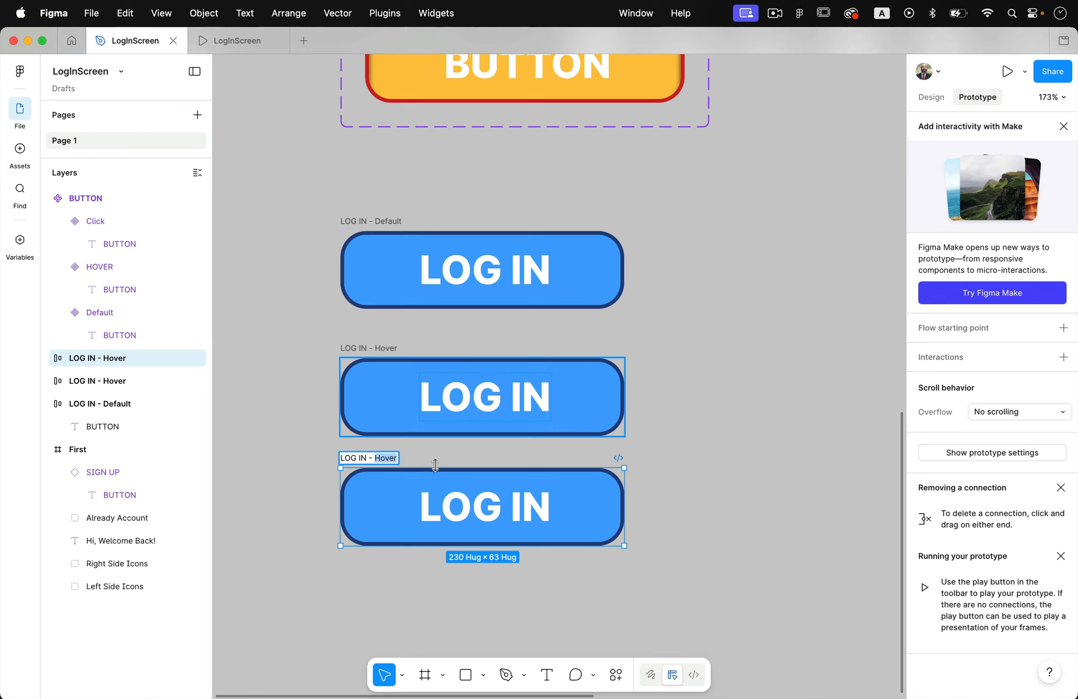
text(Click)
key(Return)
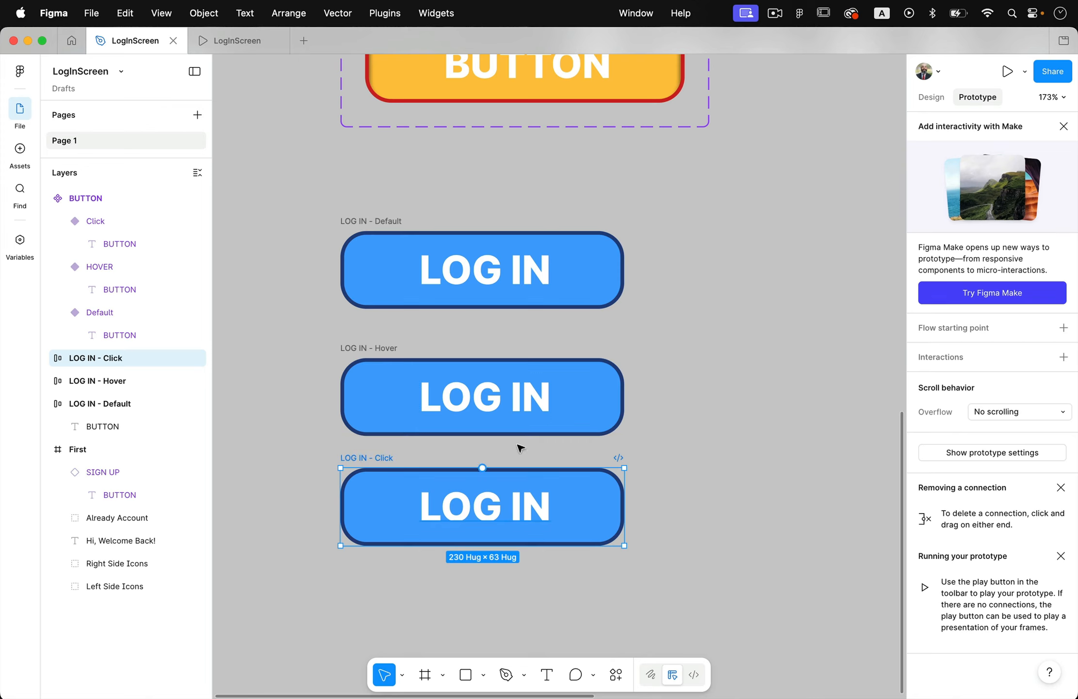
Add a second fill of 000000 at 30% opacity over the blue fill of the LOG IN - Hover button
click(602, 419)
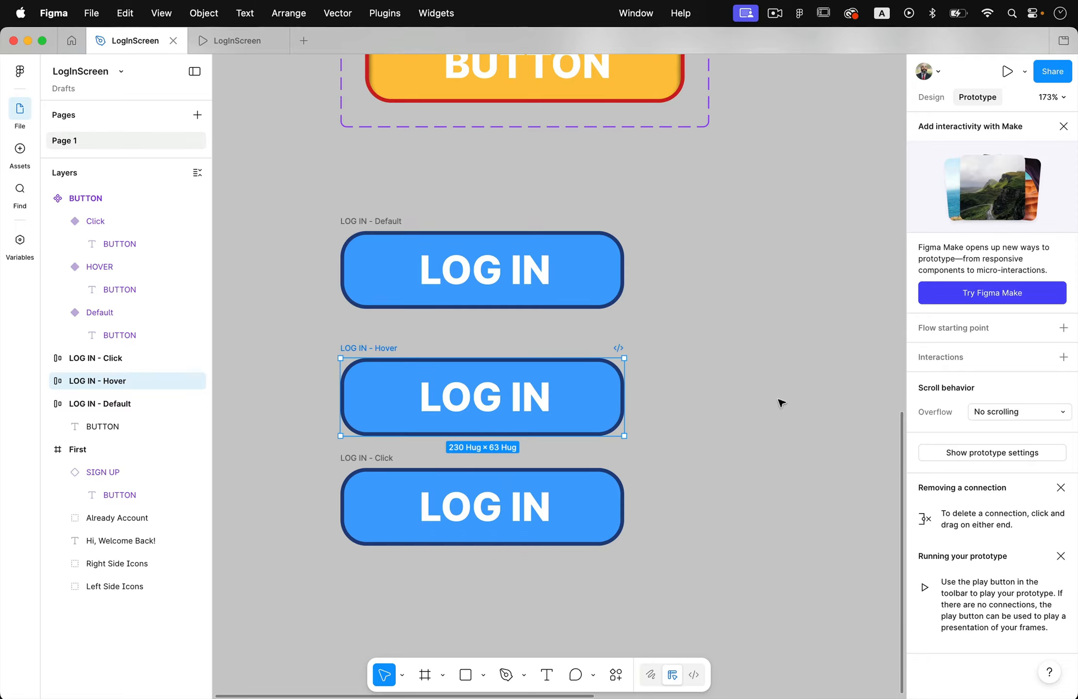
click(932, 97)
scroll(1028, 508, down, 5)
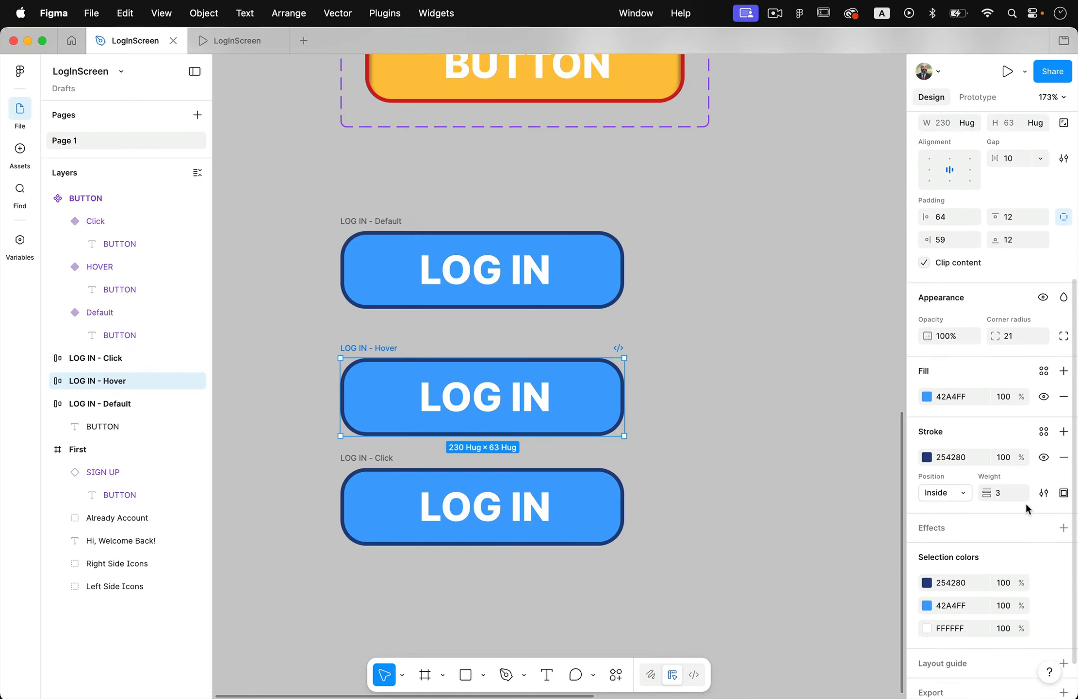
scroll(1027, 504, down, 1)
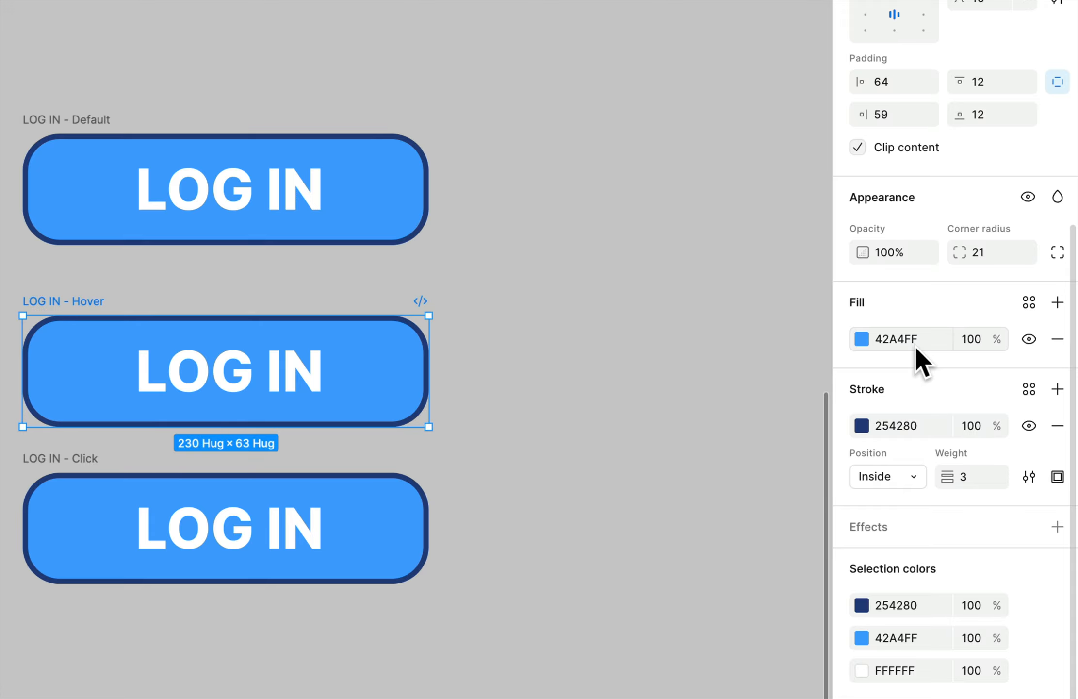
click(1056, 303)
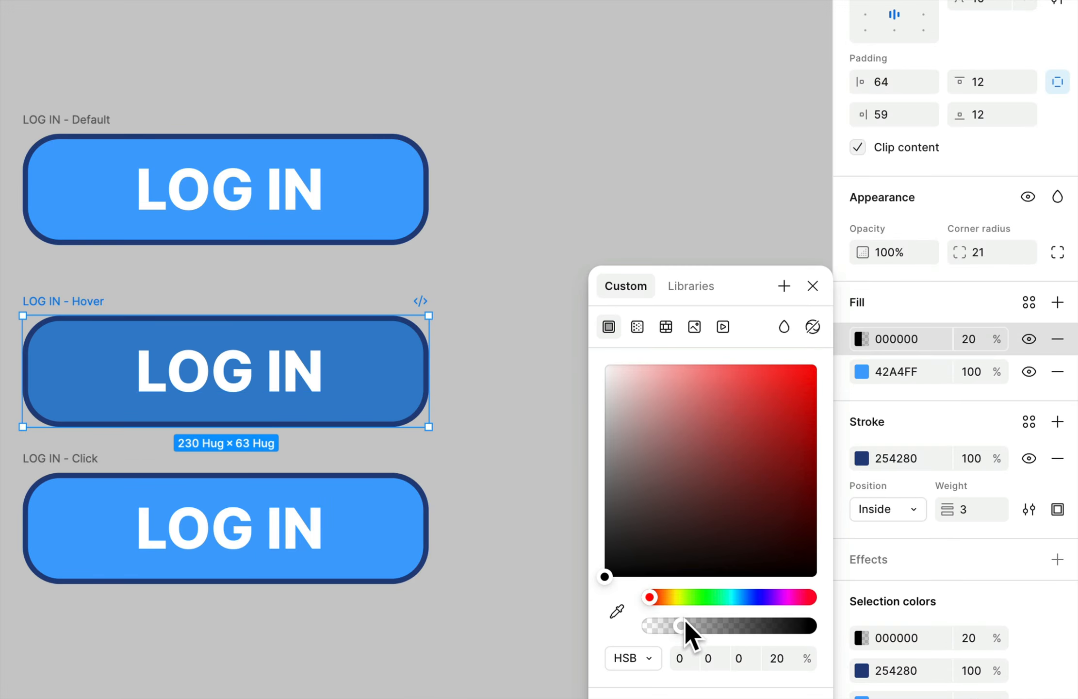
drag(685, 622, 690, 626)
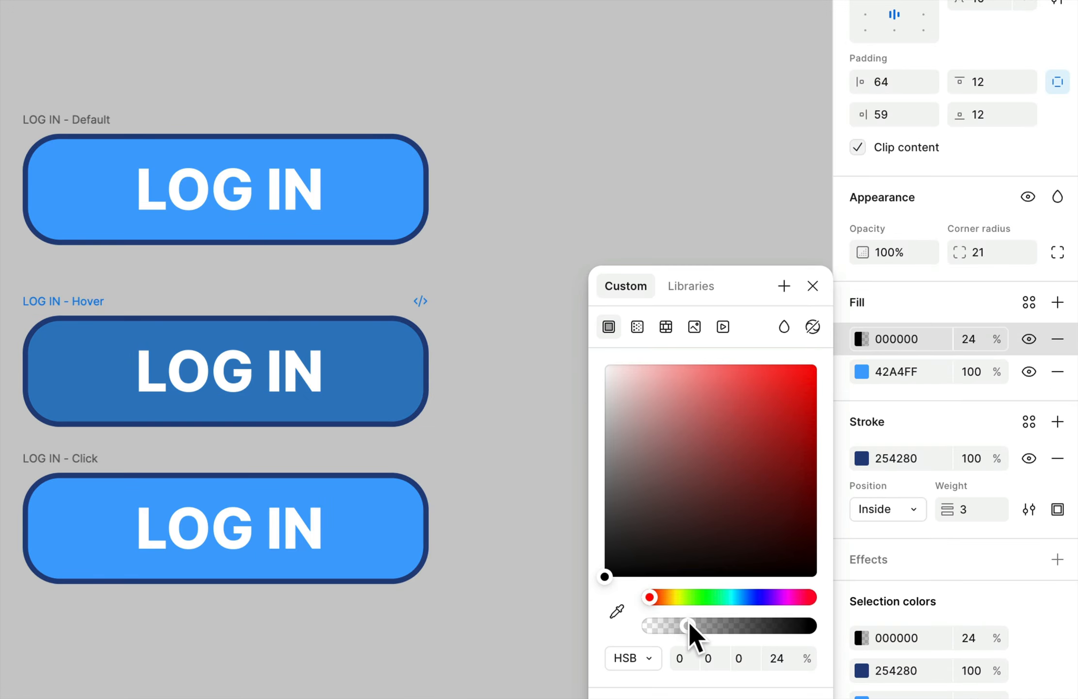
click(856, 529)
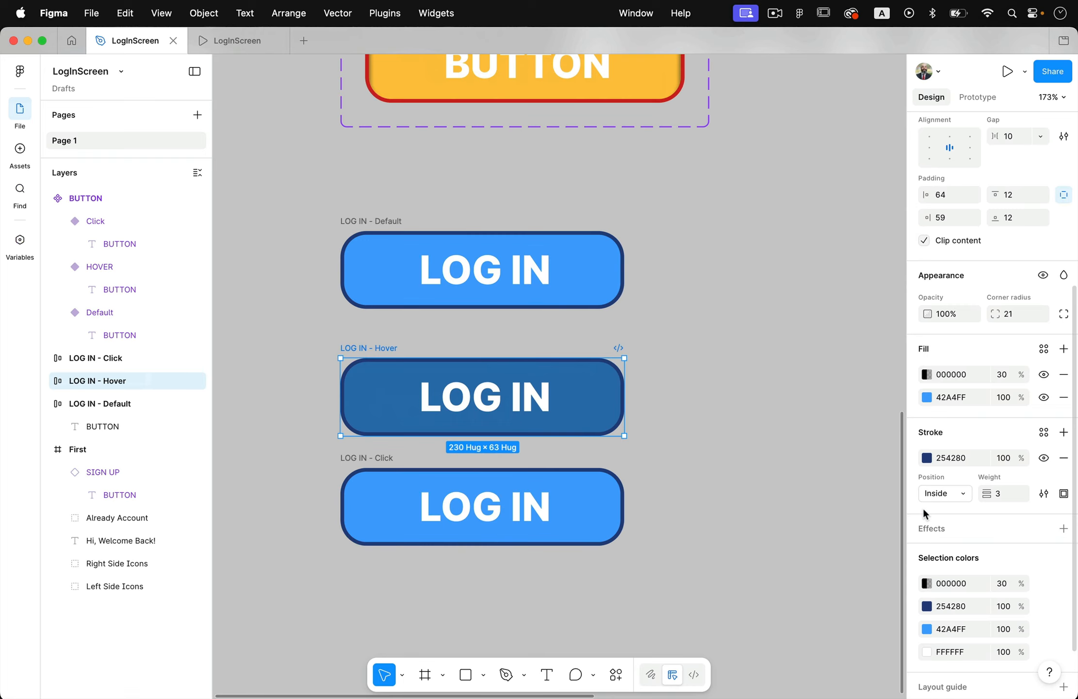
Add a uniform Layer blur effect with blur 4 to the LOG IN - Click button
click(377, 458)
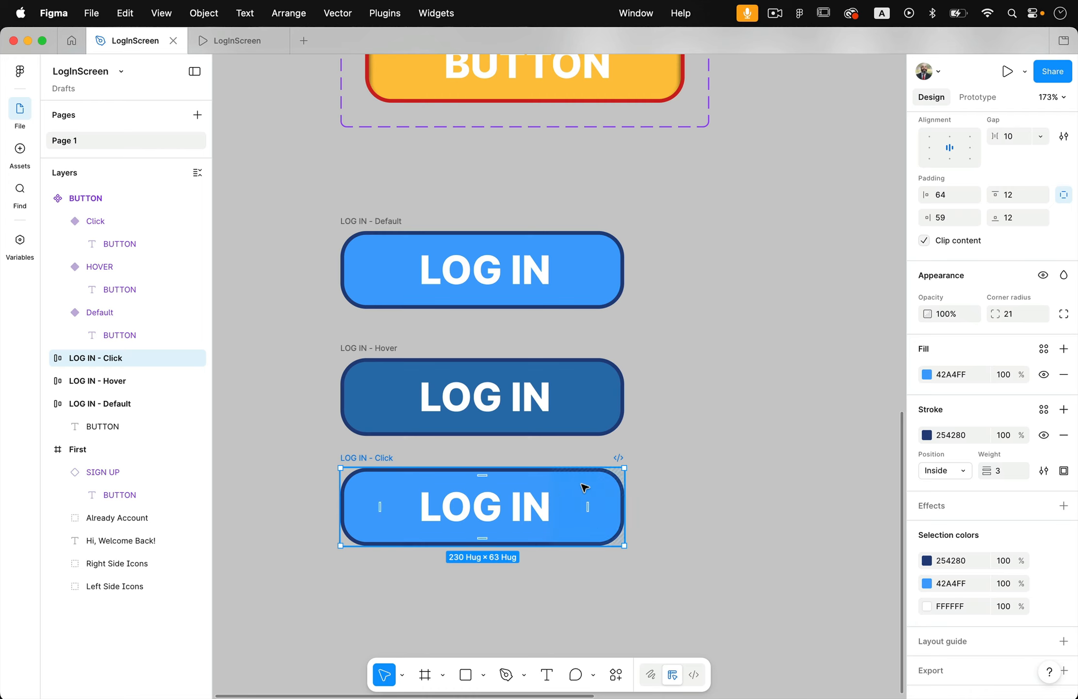
scroll(1075, 604, down, 1)
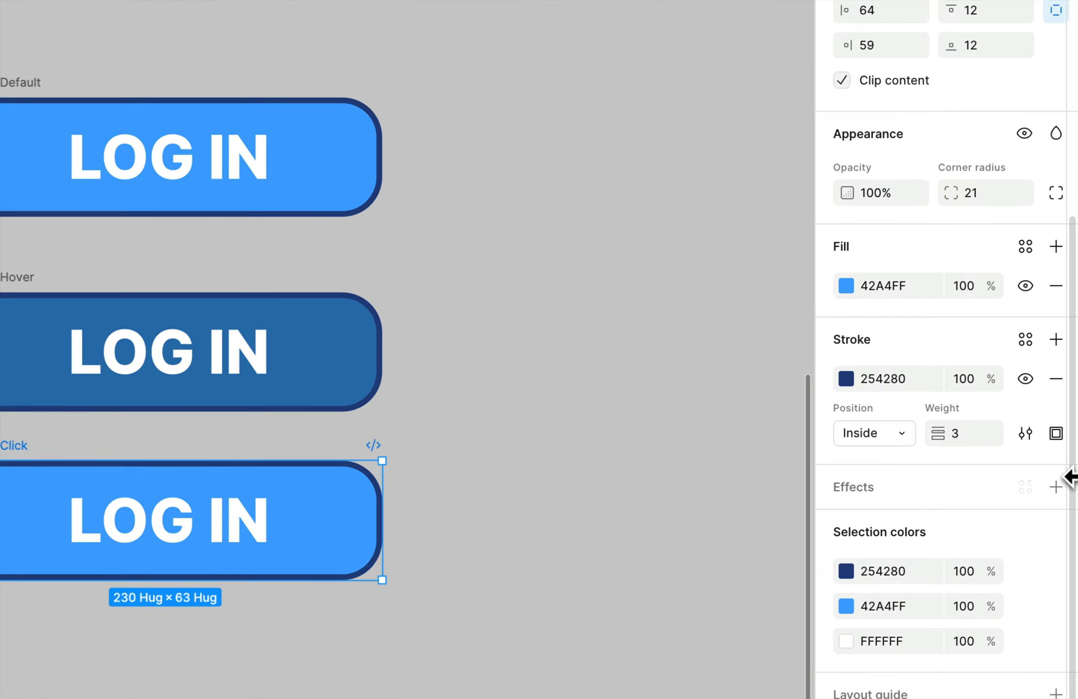
click(1056, 487)
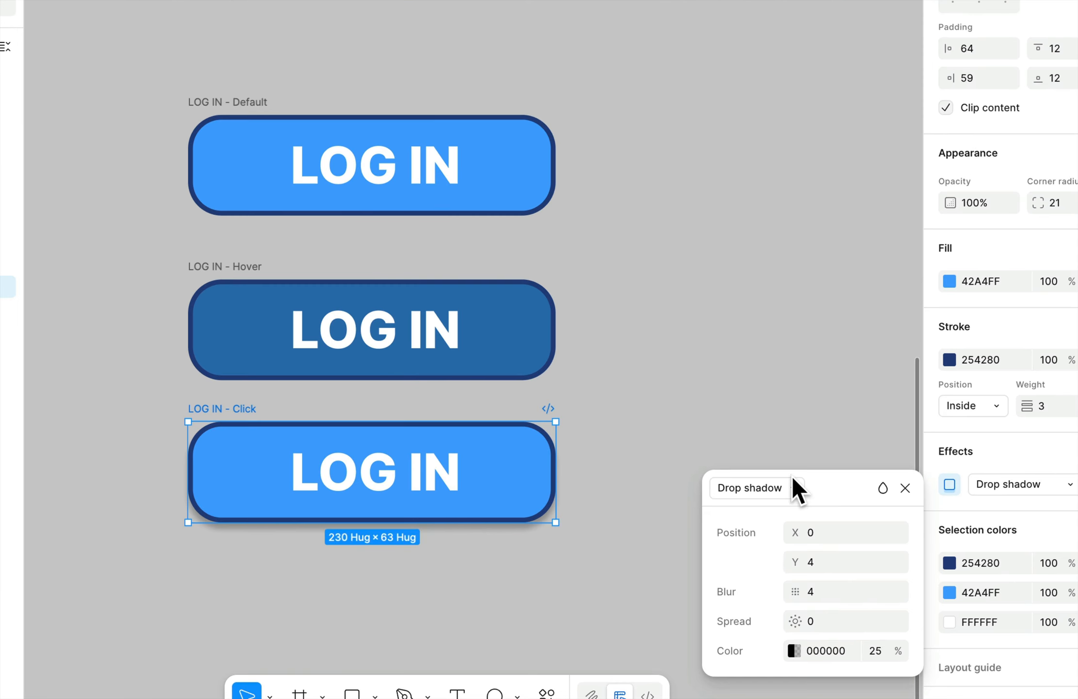
click(806, 512)
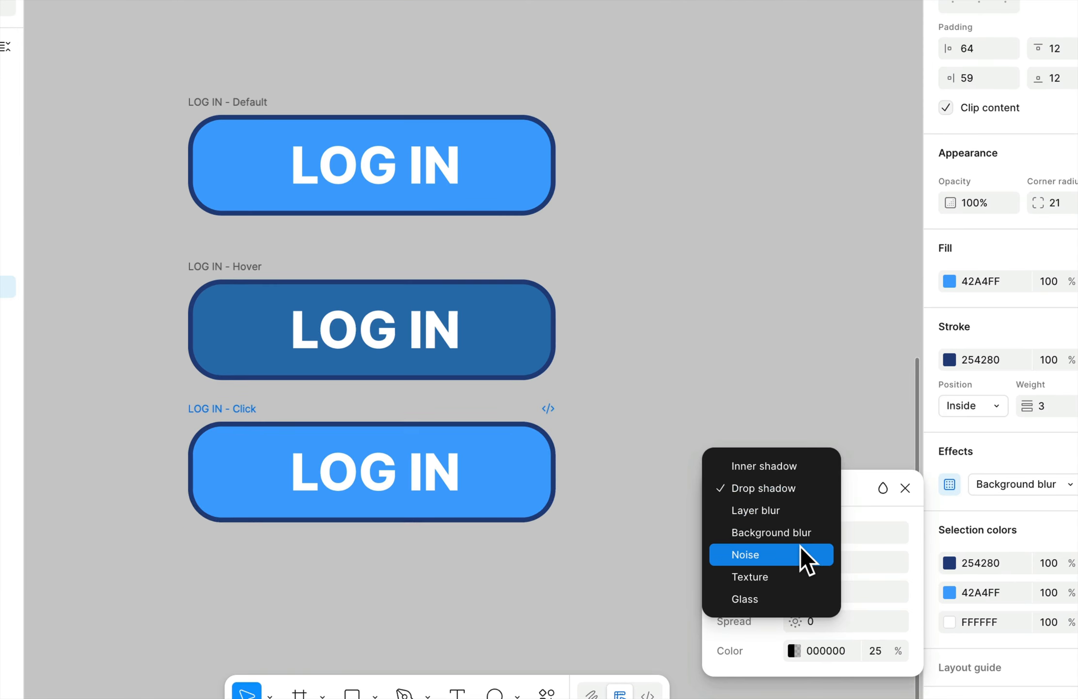
click(796, 510)
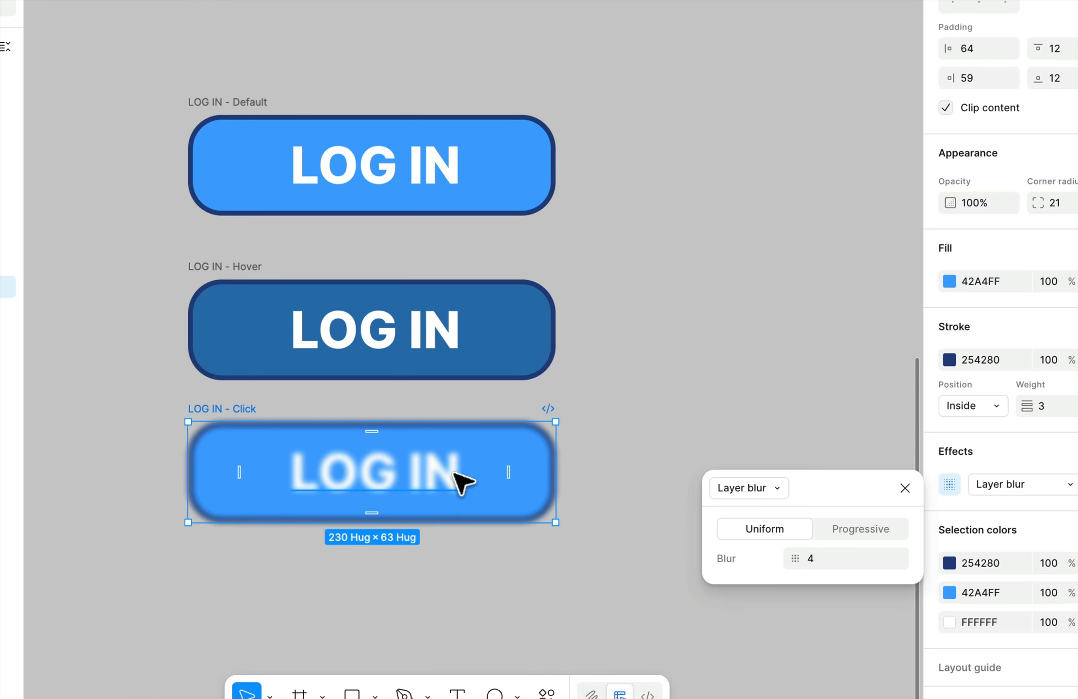
drag(796, 558, 821, 546)
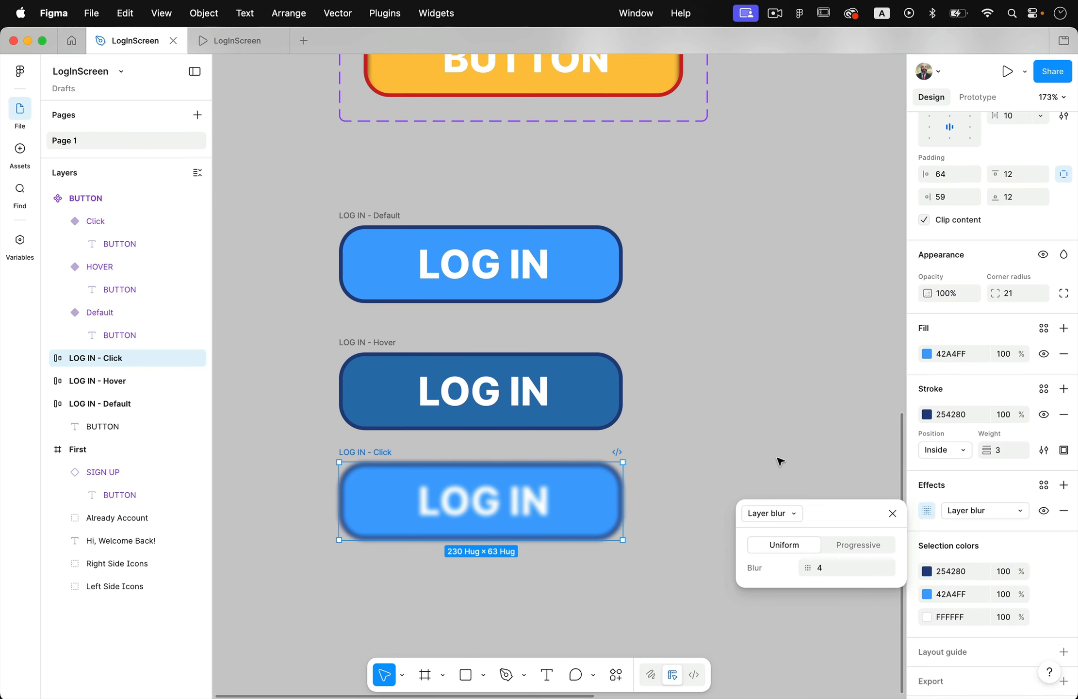
click(779, 460)
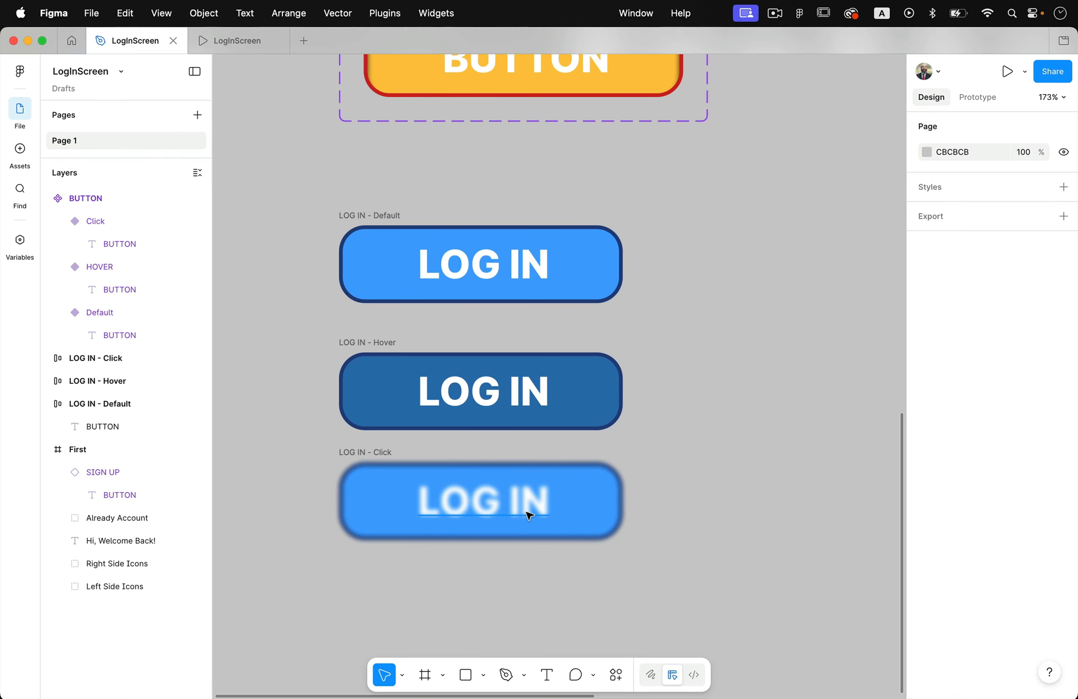
Combine the Default, Hover and Click LOG IN buttons into a component set and name it Log In
drag(291, 182, 691, 580)
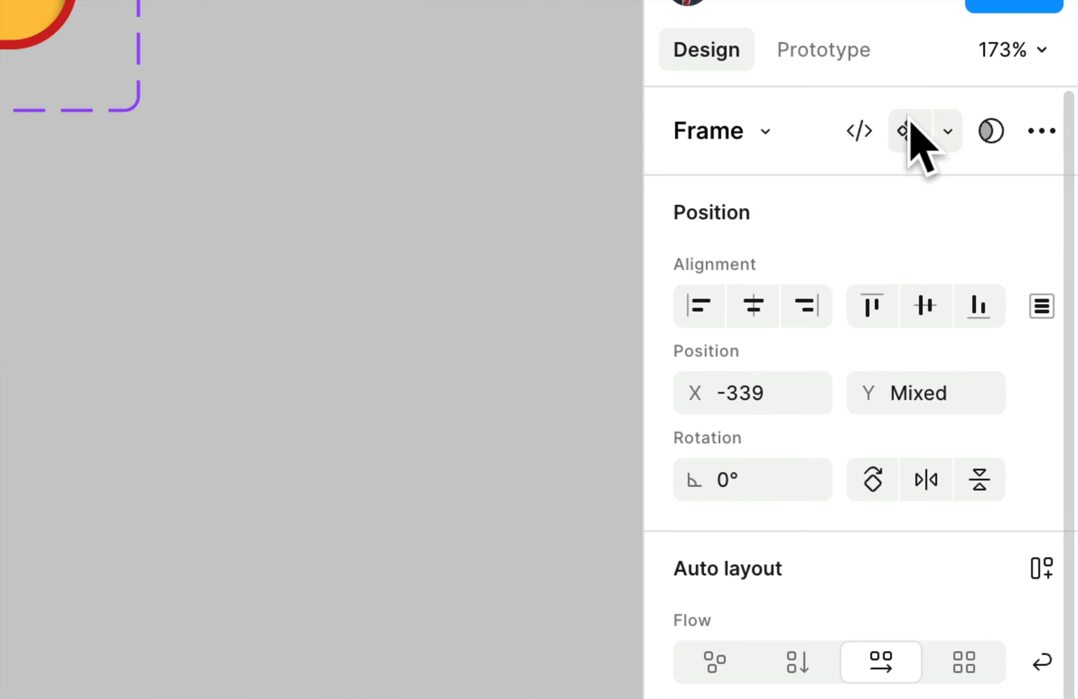
click(947, 132)
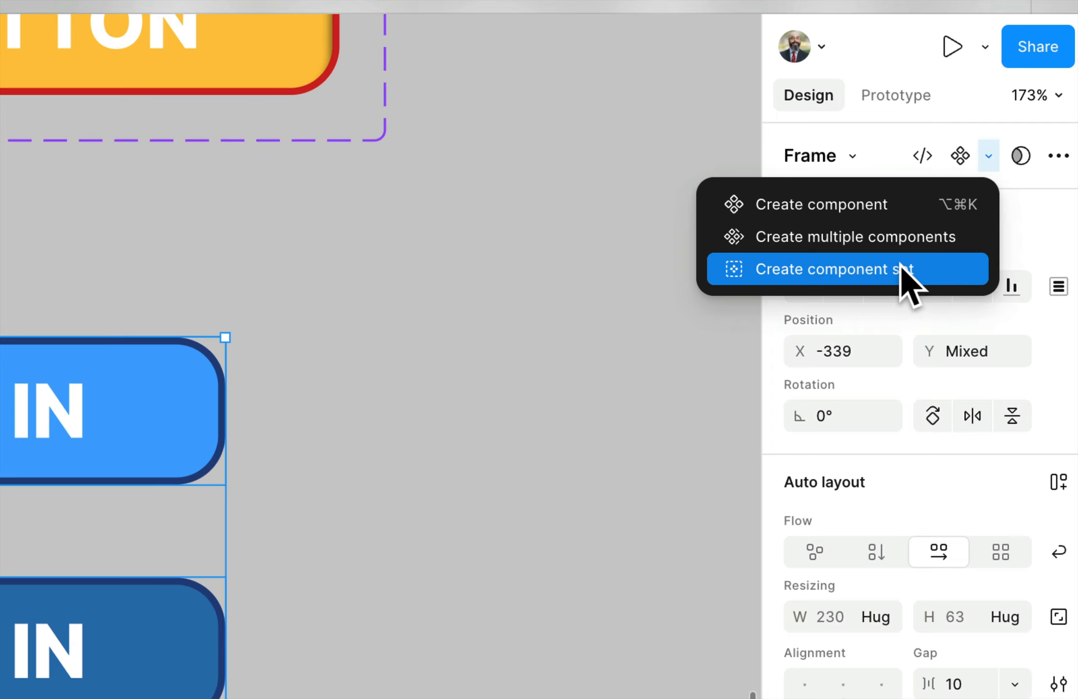
click(903, 278)
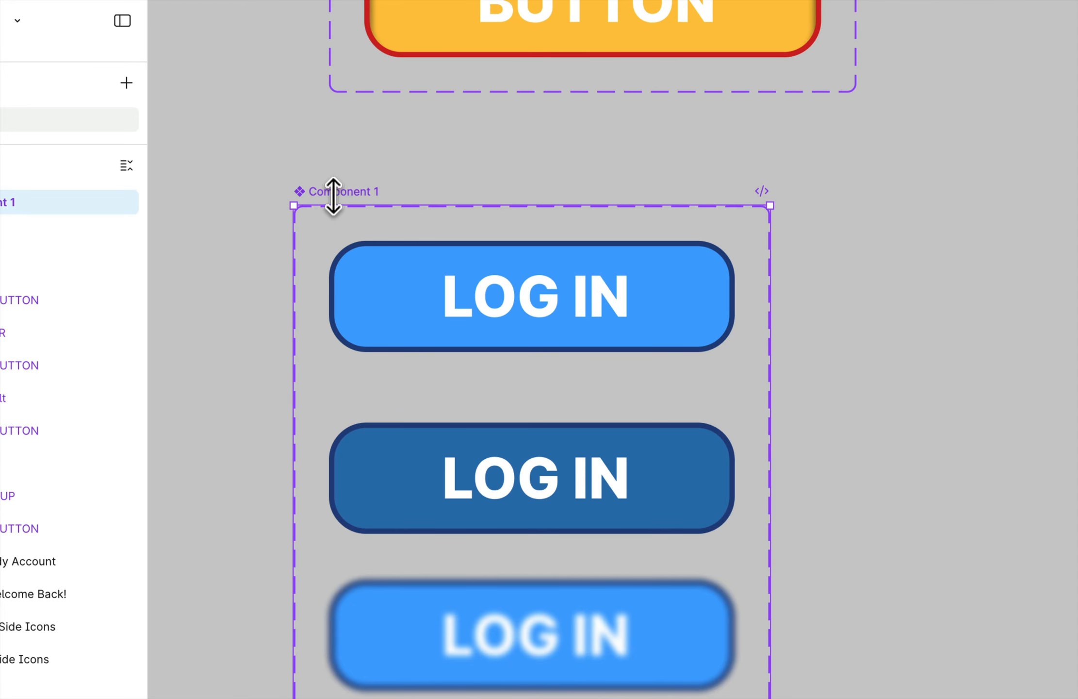
double_click(335, 192)
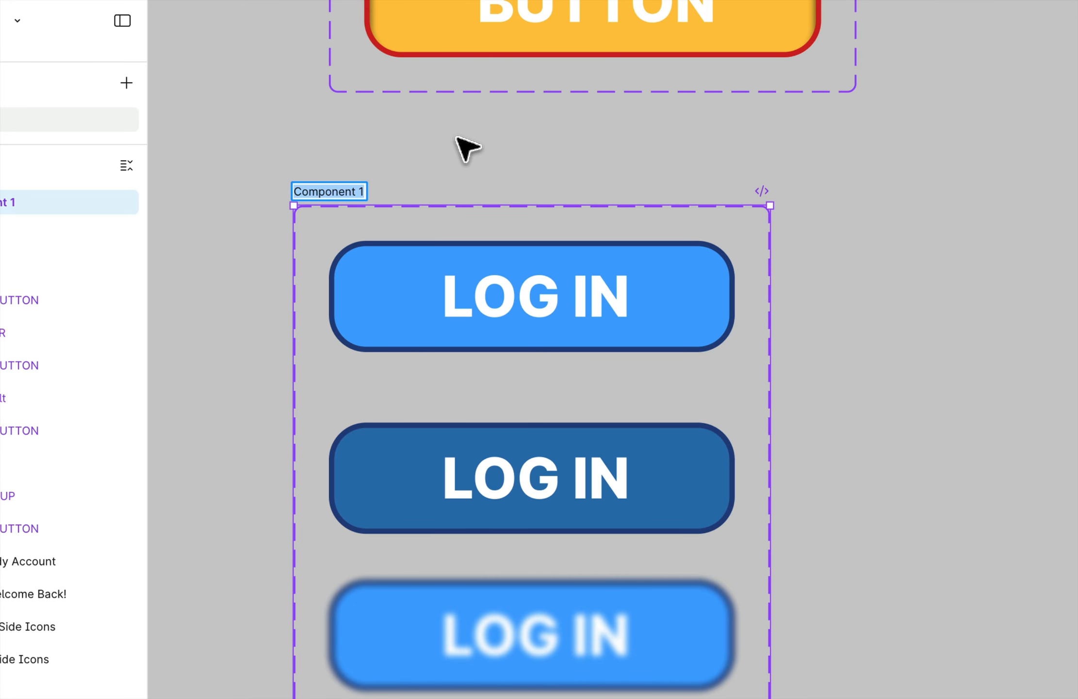
text(Log In)
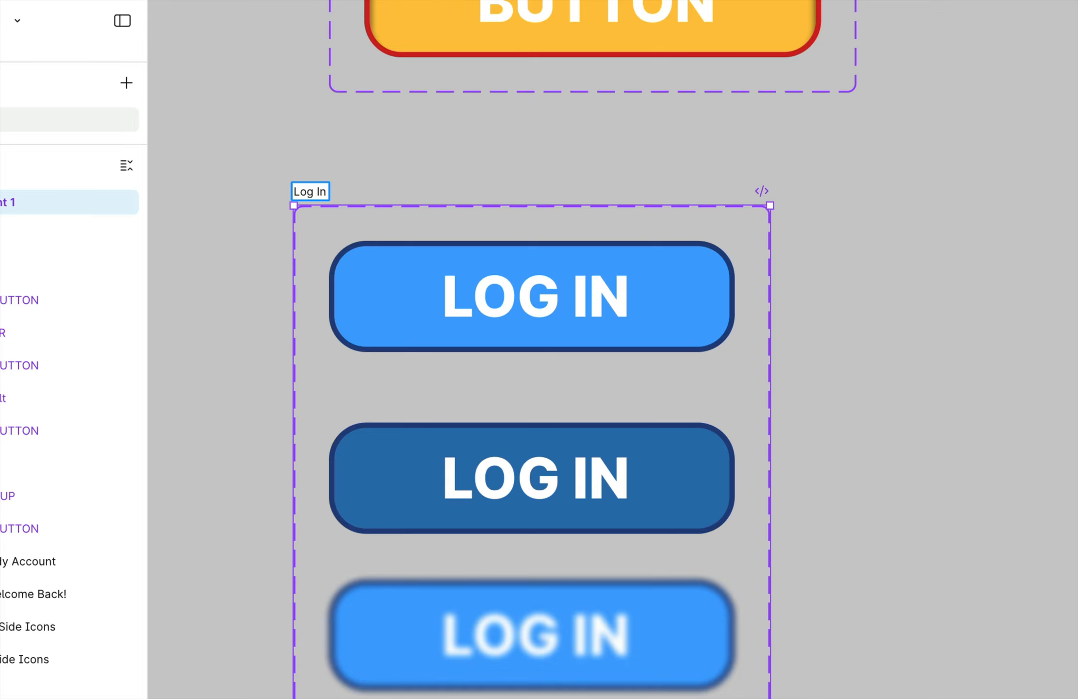
click(439, 162)
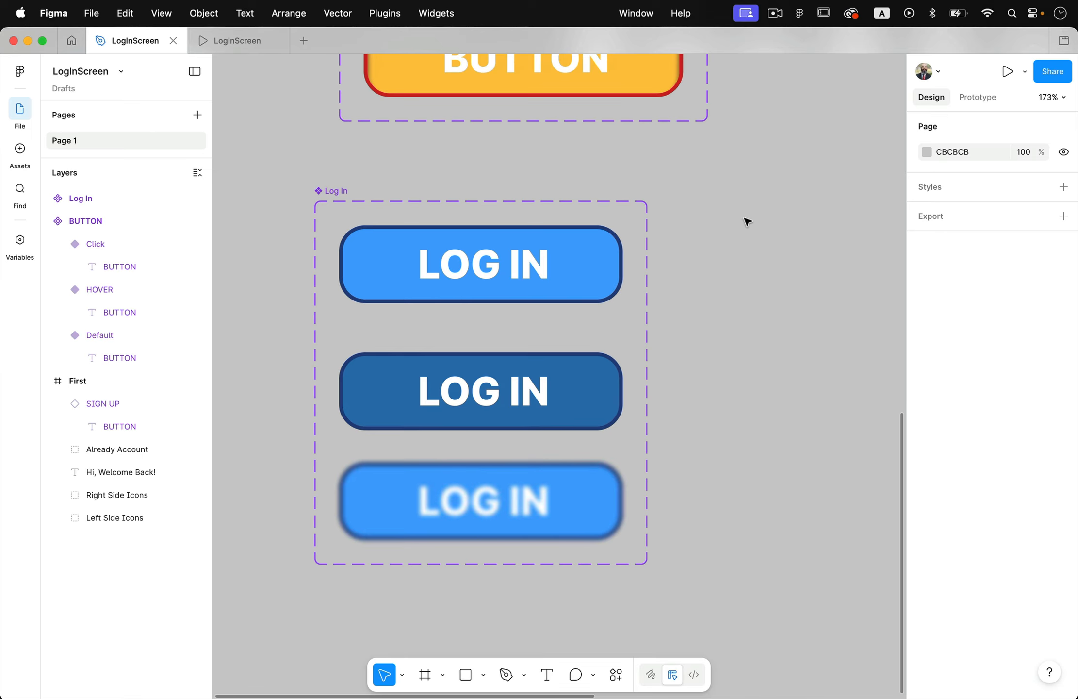
Rename the Log In component set's variant property to Button State
click(323, 190)
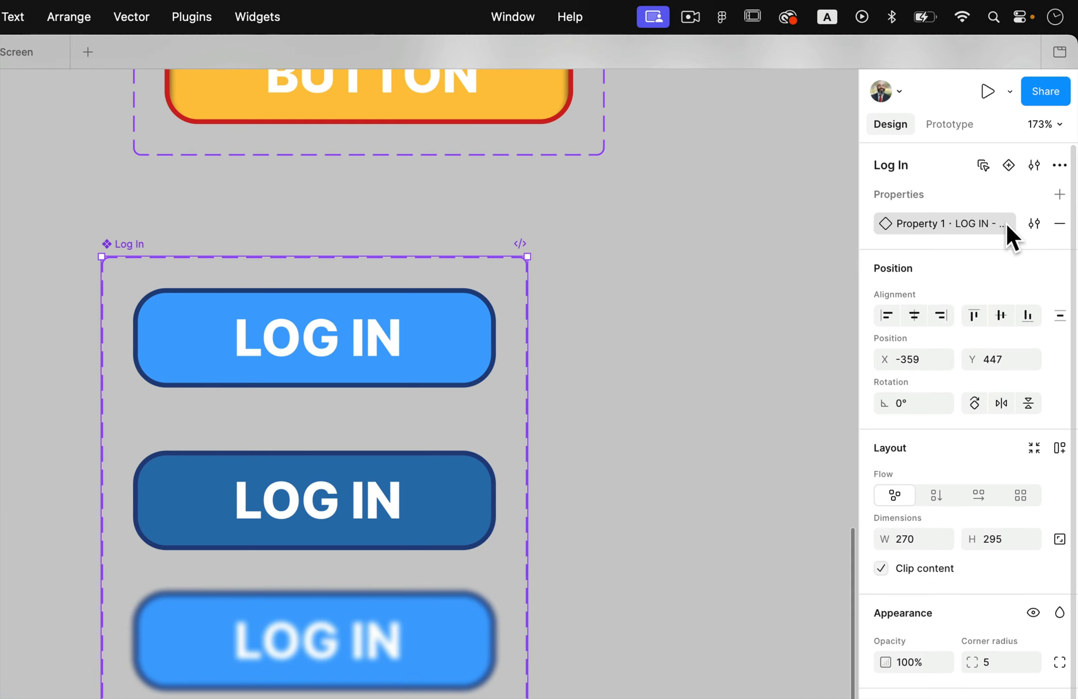
double_click(1006, 222)
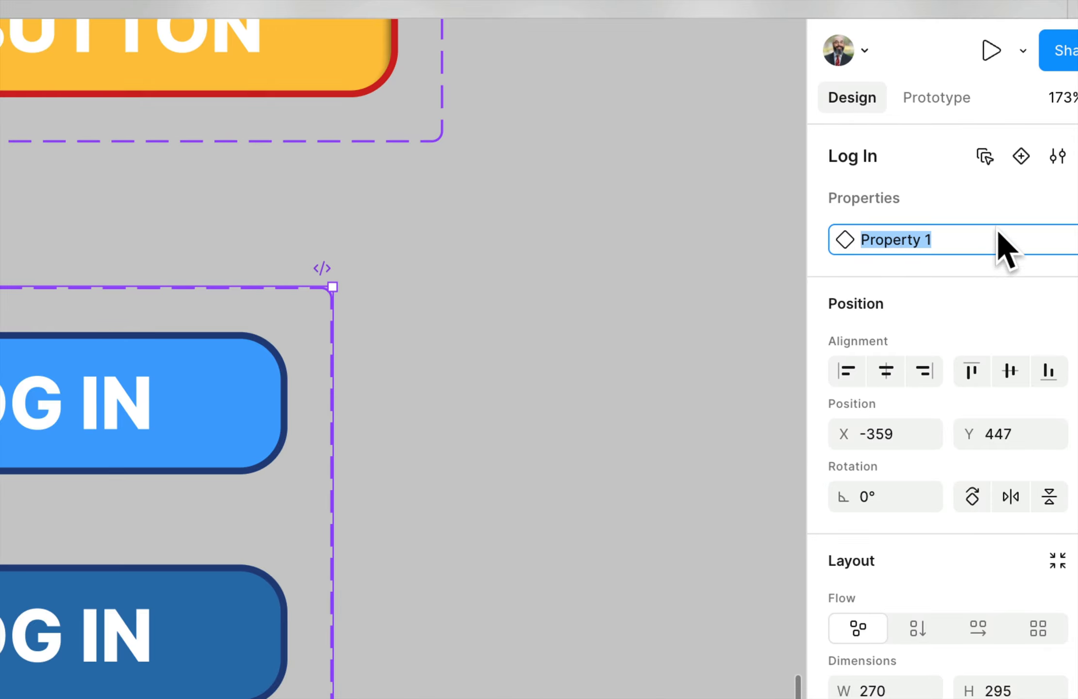
text(Button State)
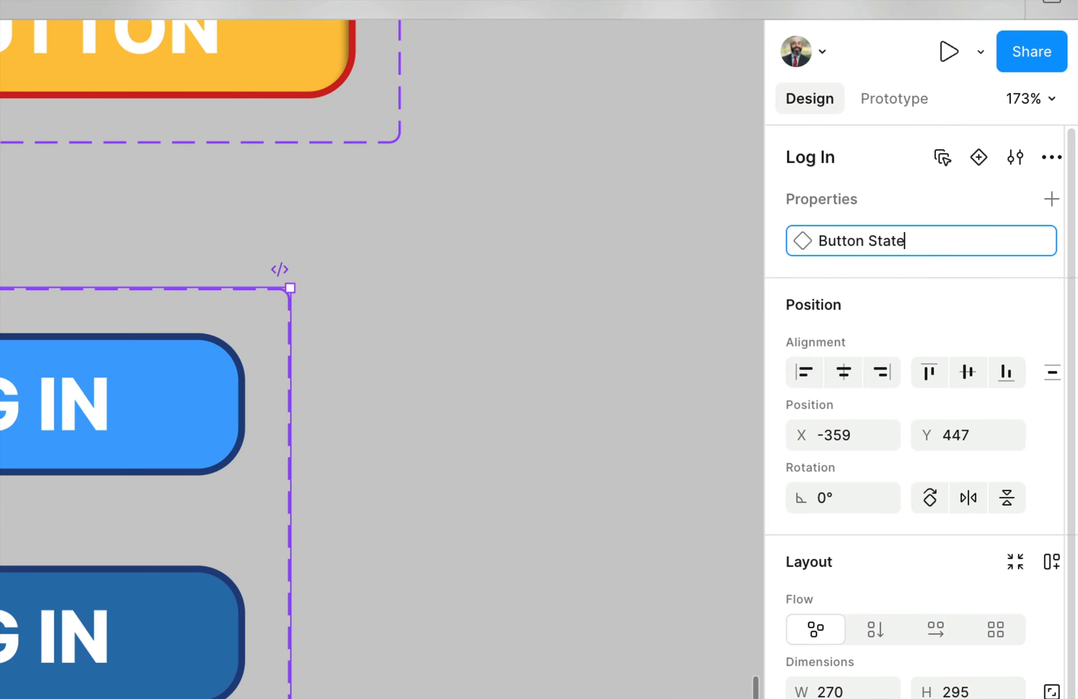
key(Return)
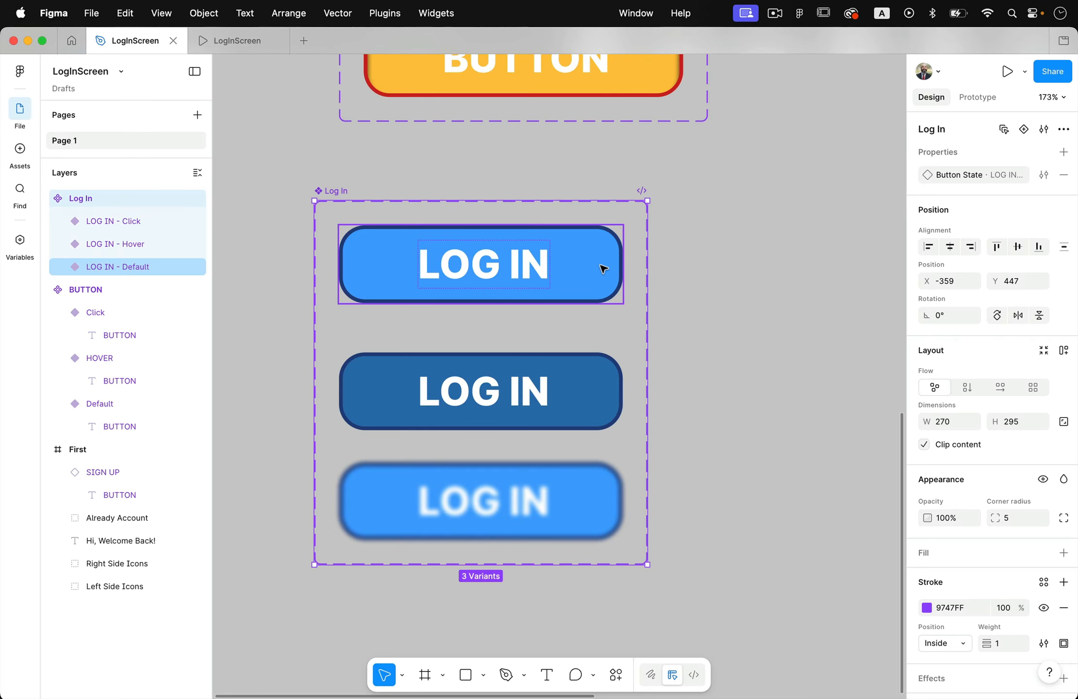
Check the Button State value assigned to each of the three LOG IN variants in the component set
click(608, 269)
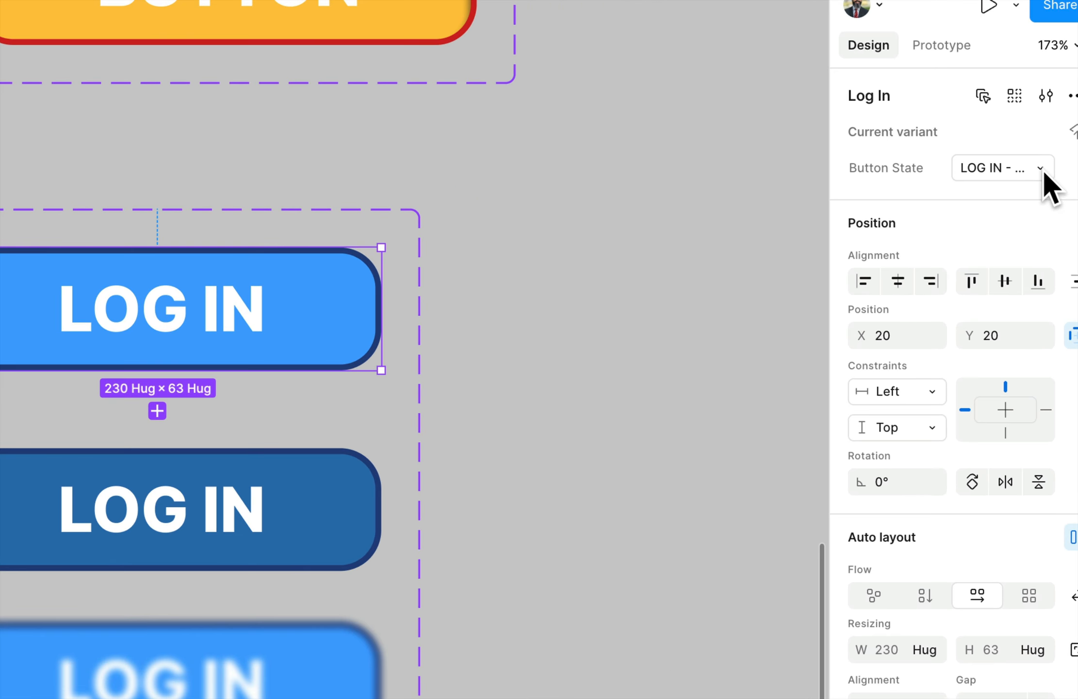
click(1040, 175)
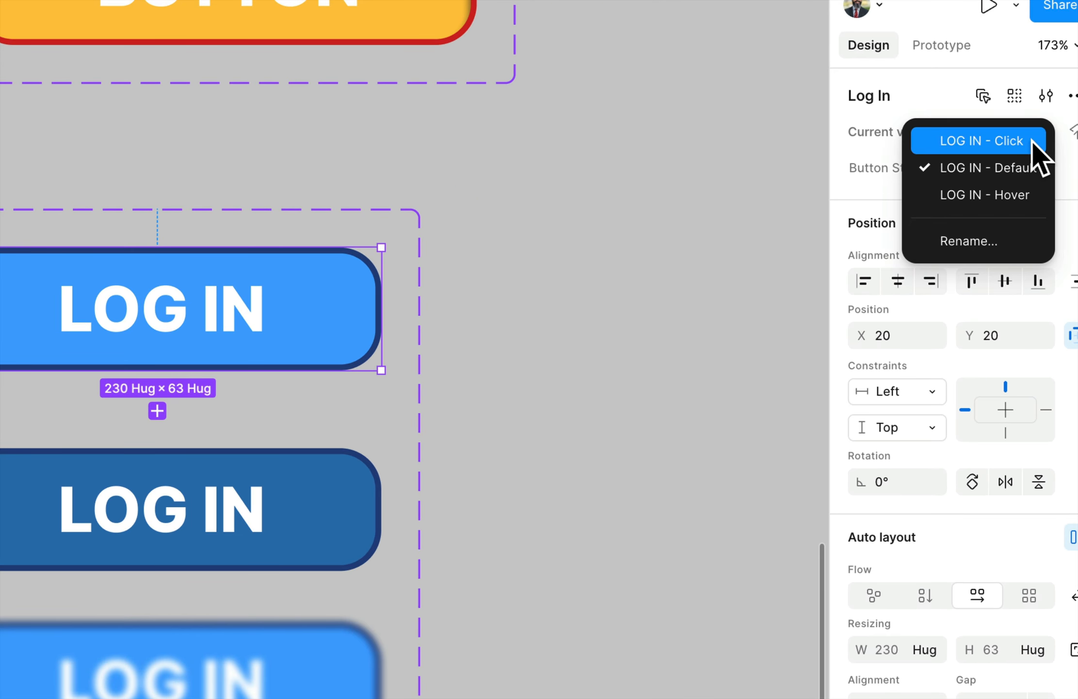
click(317, 545)
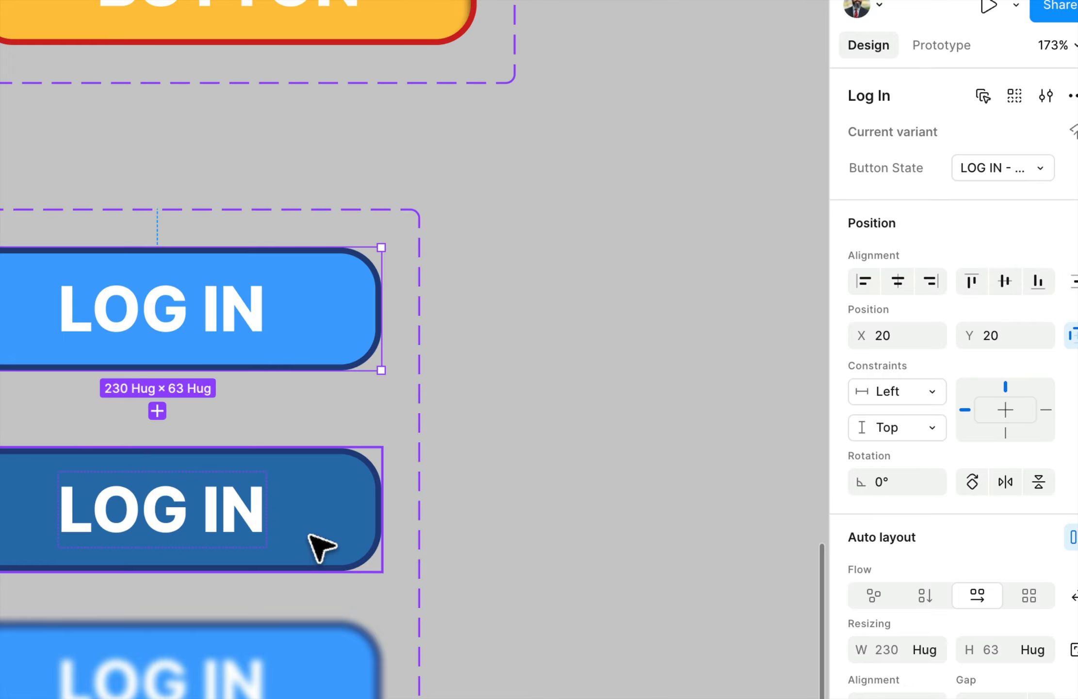
click(332, 510)
click(1039, 168)
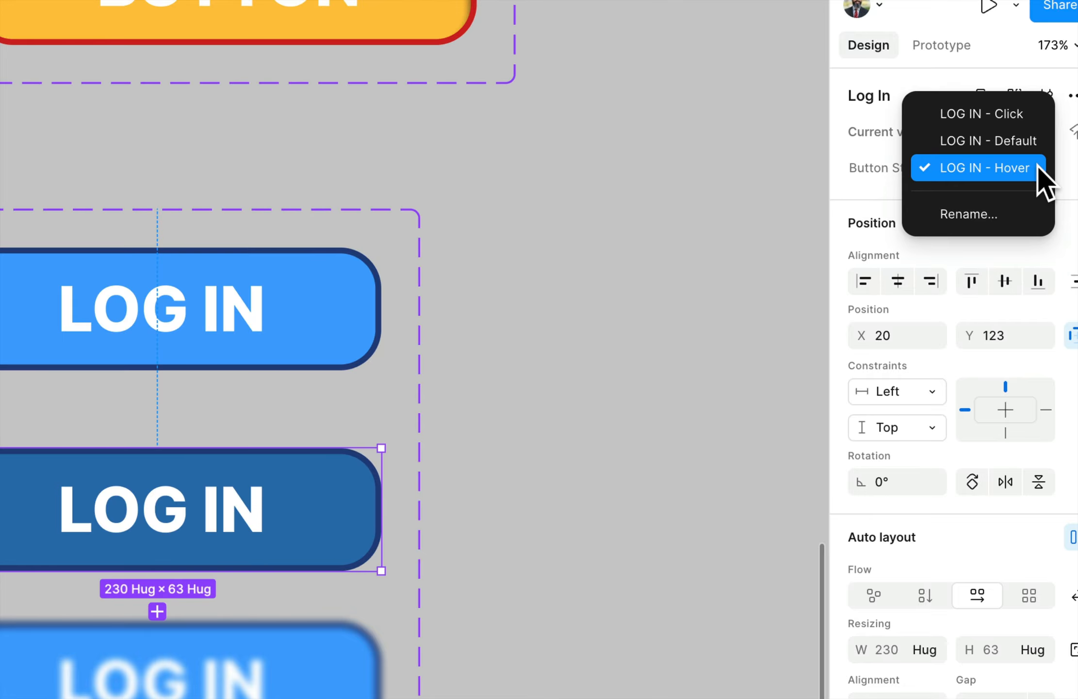
click(961, 176)
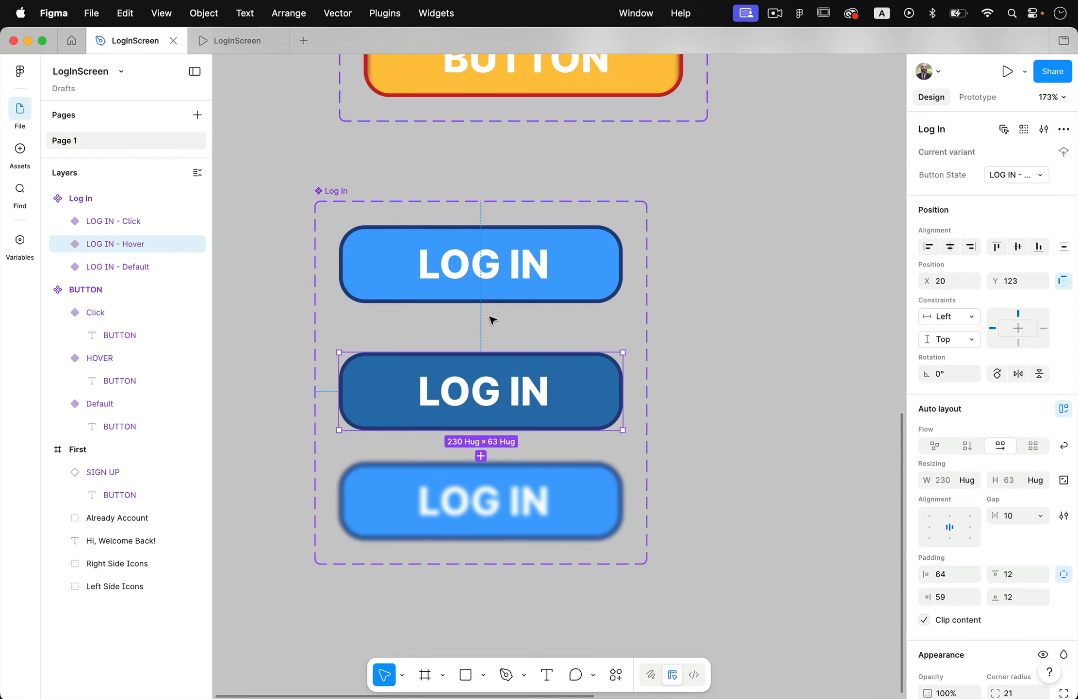
click(557, 491)
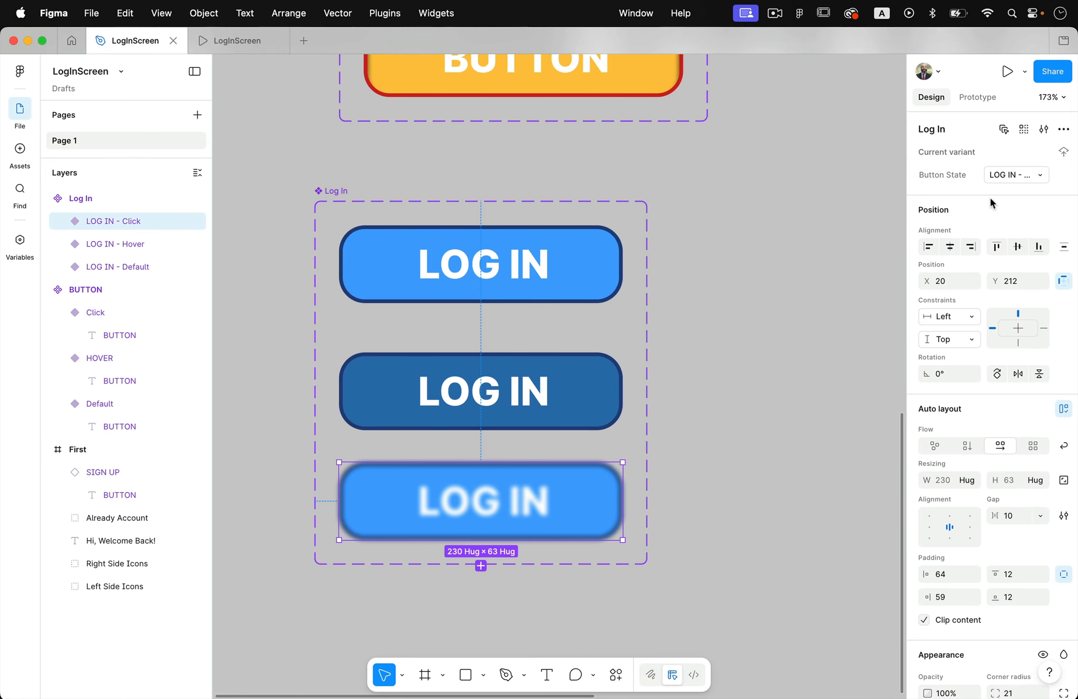
click(1041, 174)
key(Escape)
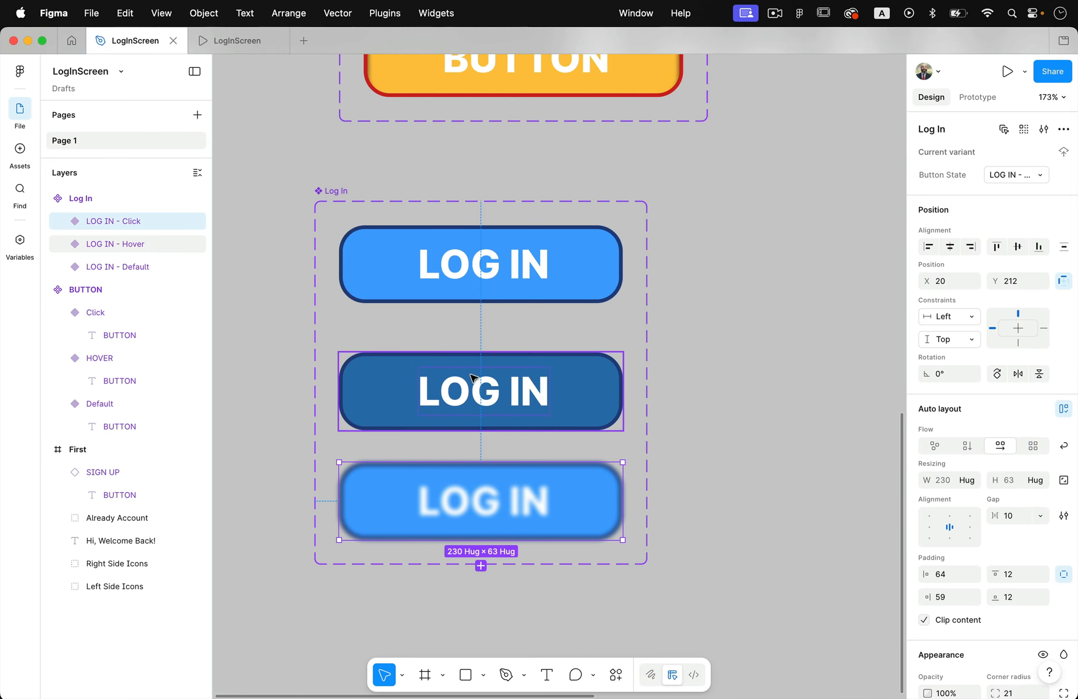
click(732, 324)
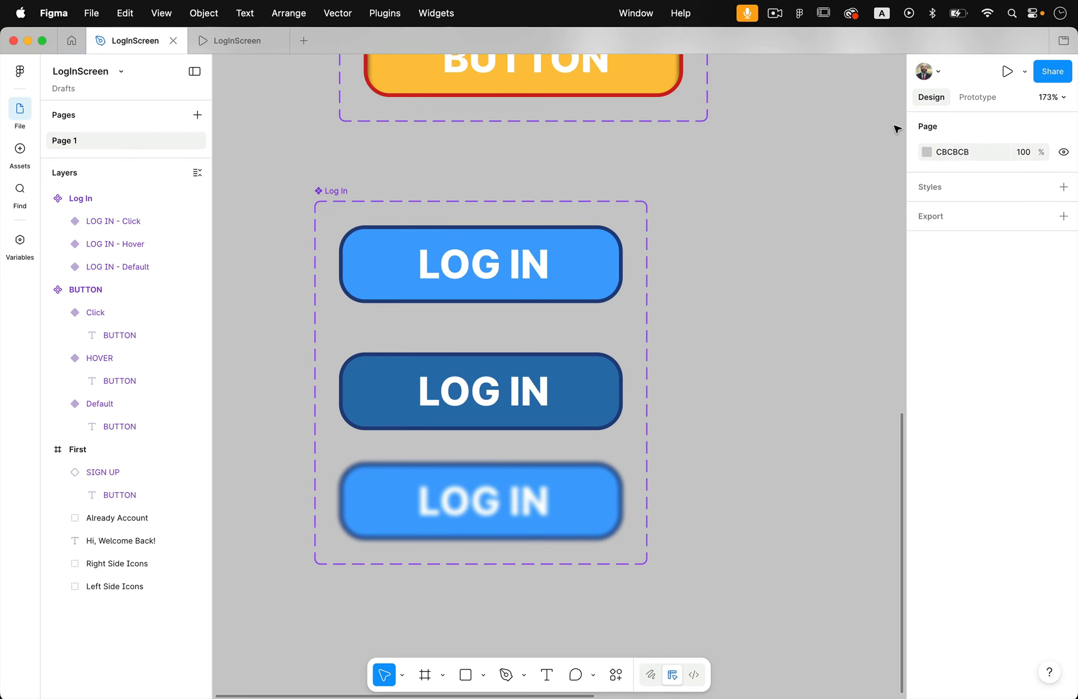
Add a While hovering prototype interaction that changes LOG IN - Default to LOG IN - Hover with a Dissolve animation
click(973, 99)
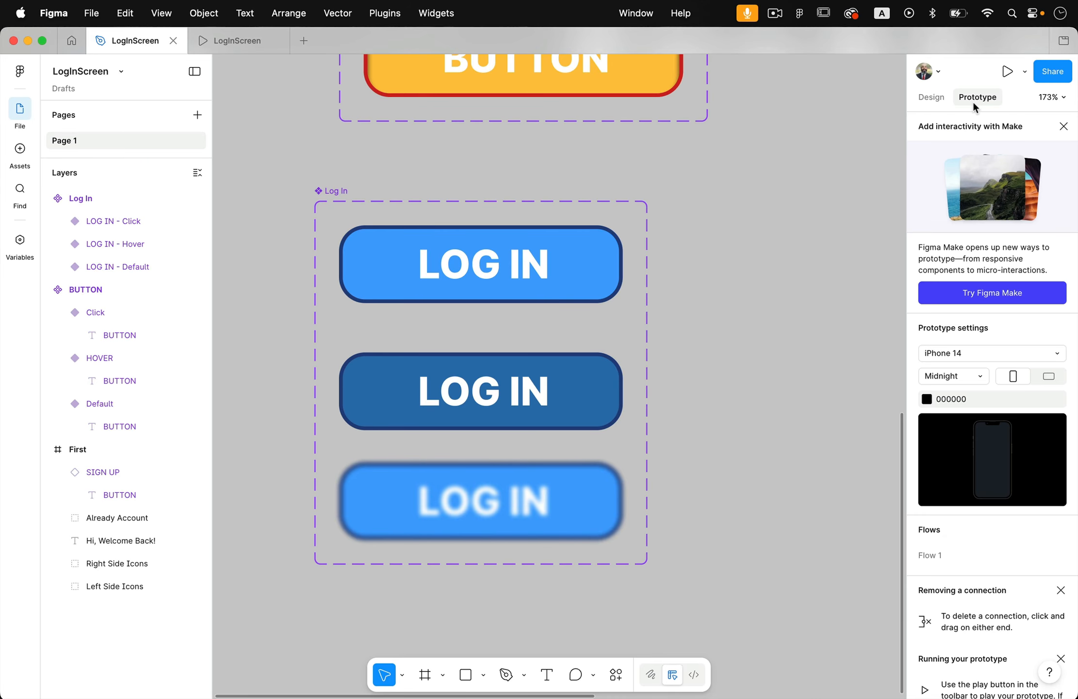
click(619, 276)
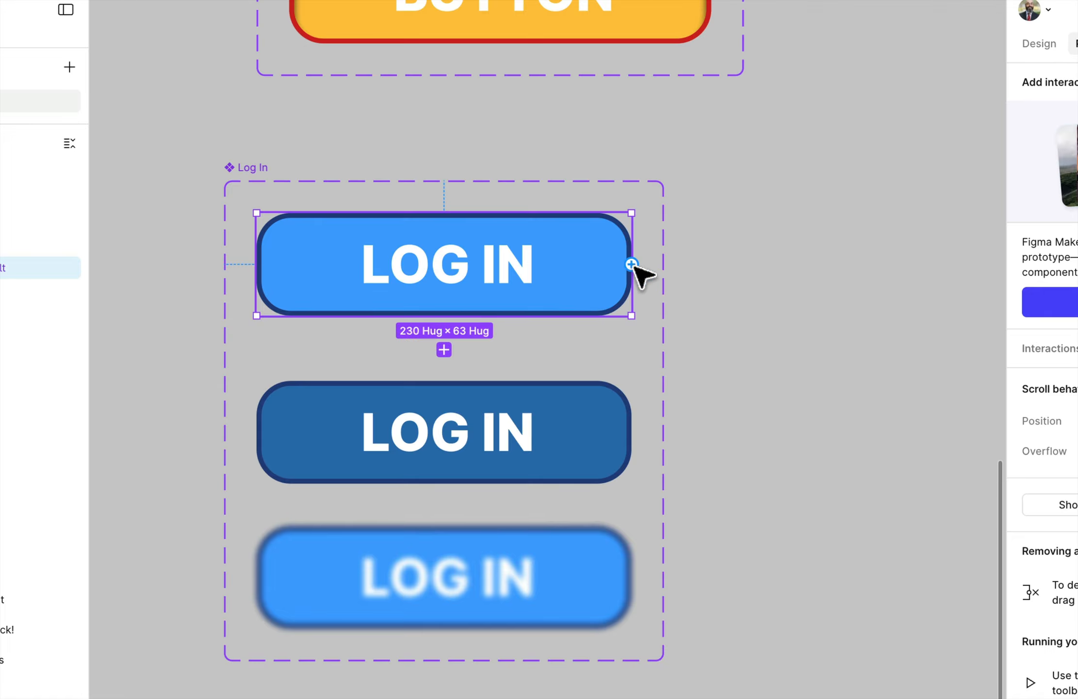
drag(631, 265, 555, 422)
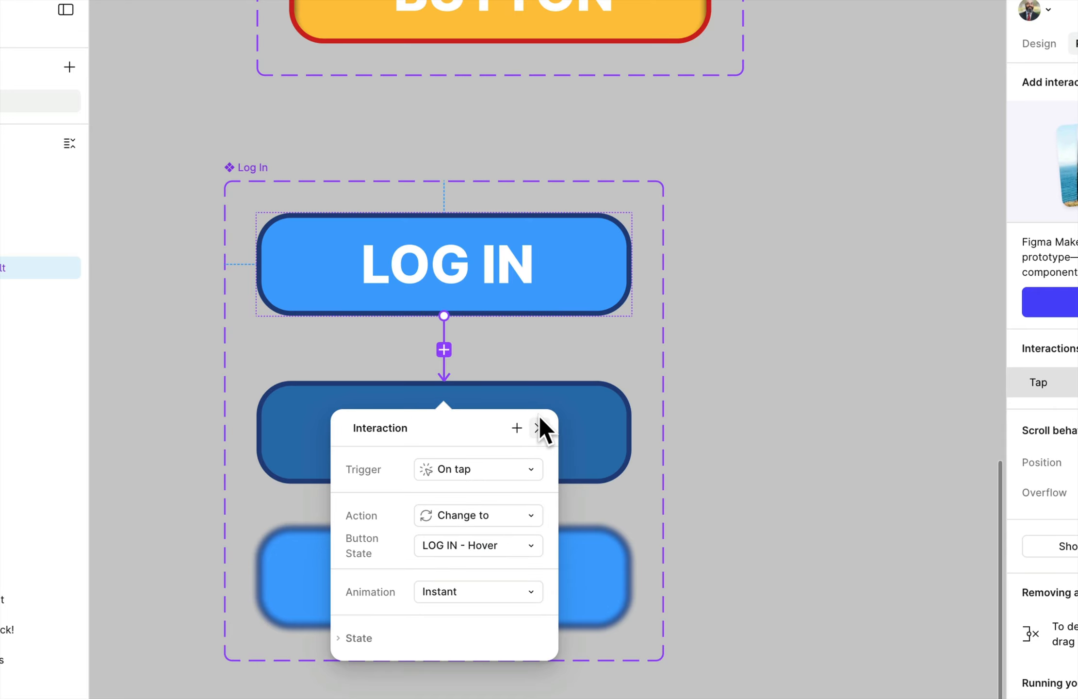
click(531, 469)
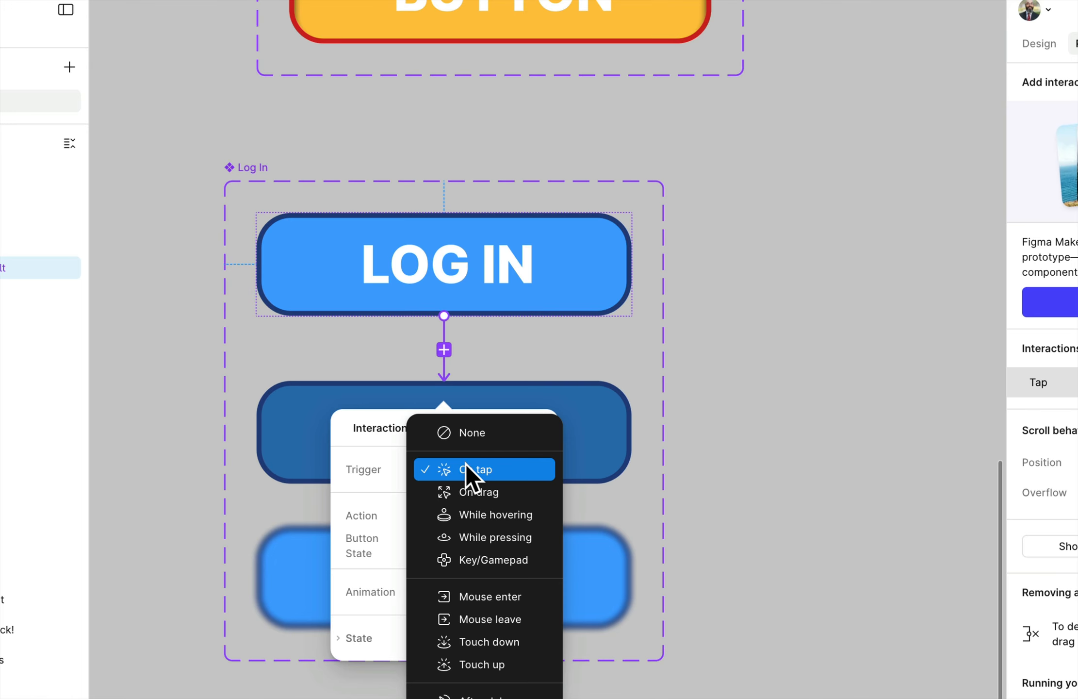
click(494, 515)
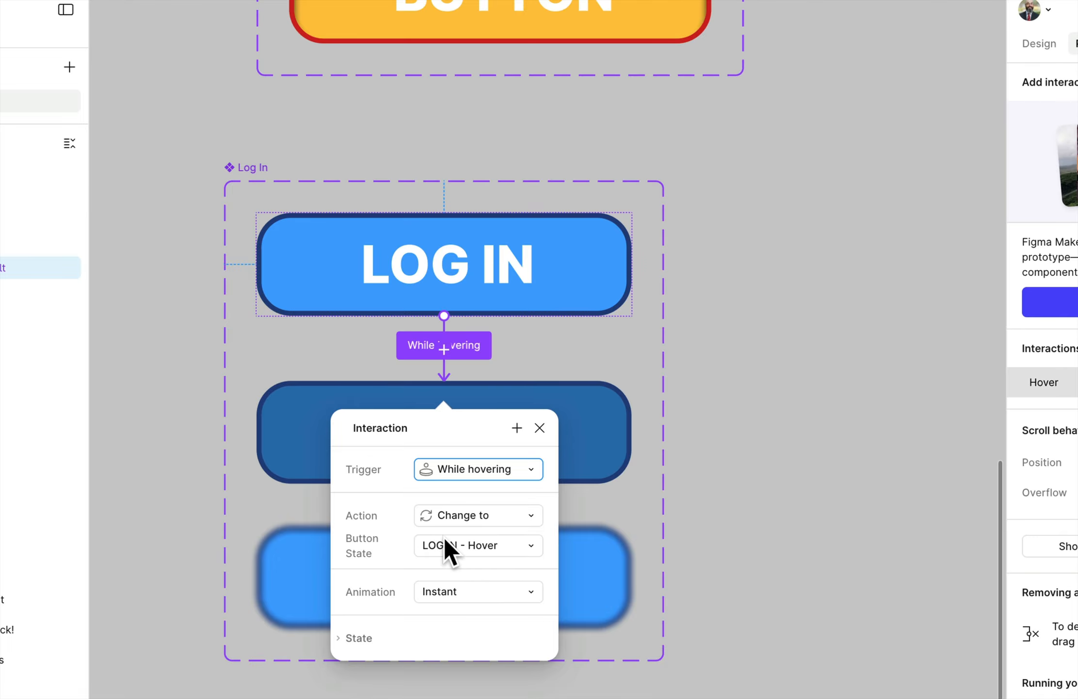
click(445, 591)
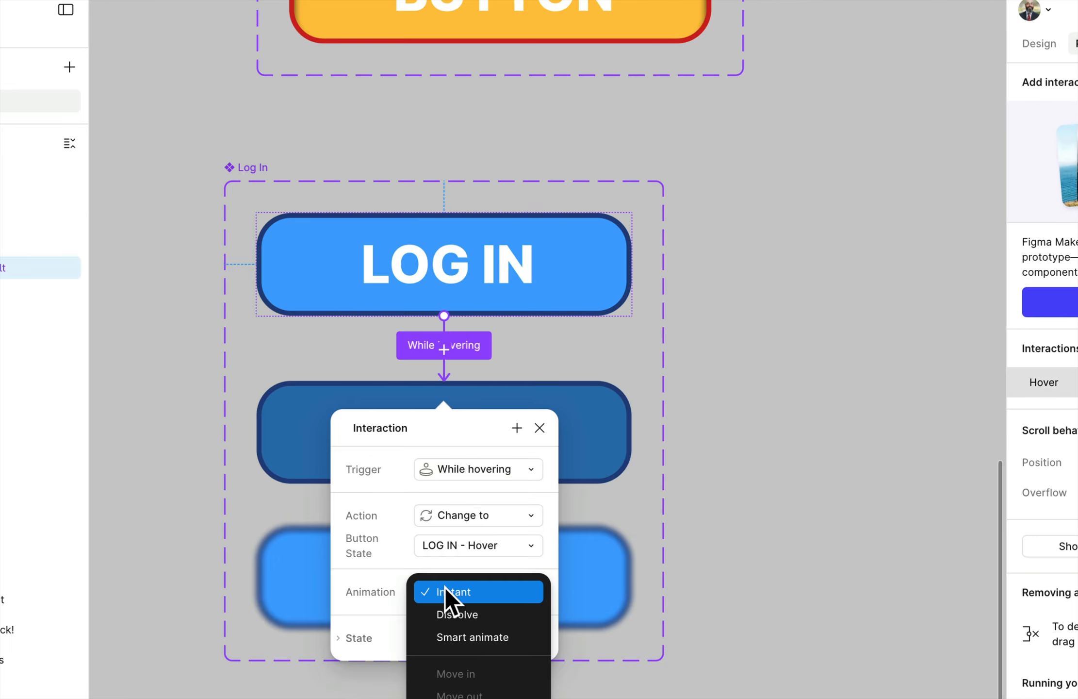
click(471, 615)
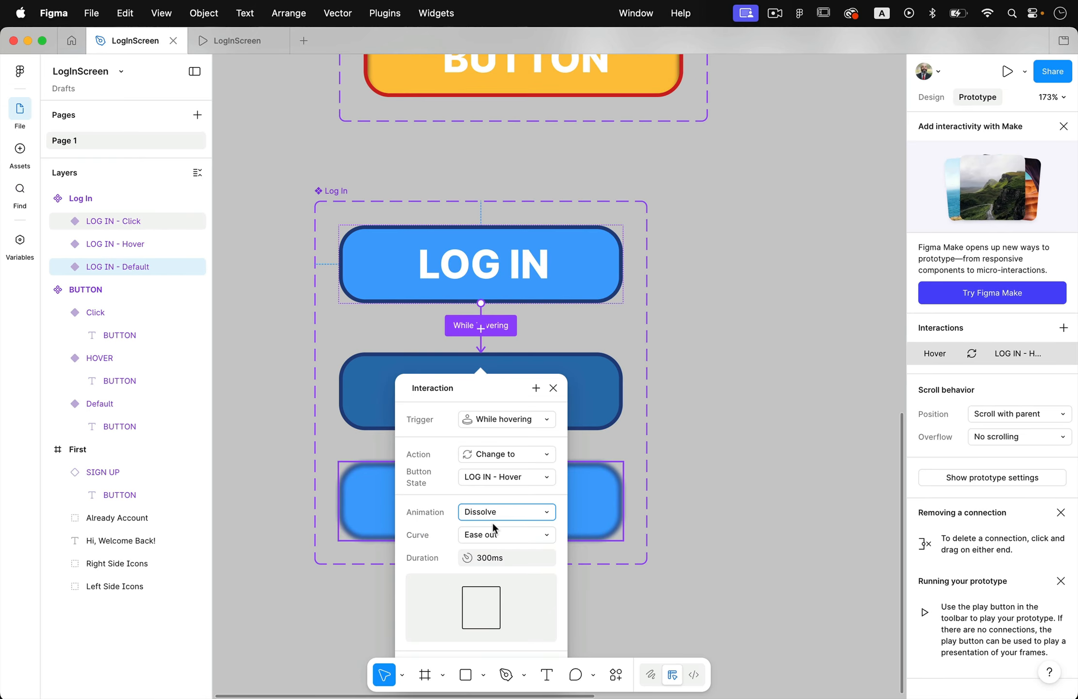
Add a While pressing prototype interaction that changes LOG IN - Hover to LOG IN - Click with an Instant animation
click(576, 371)
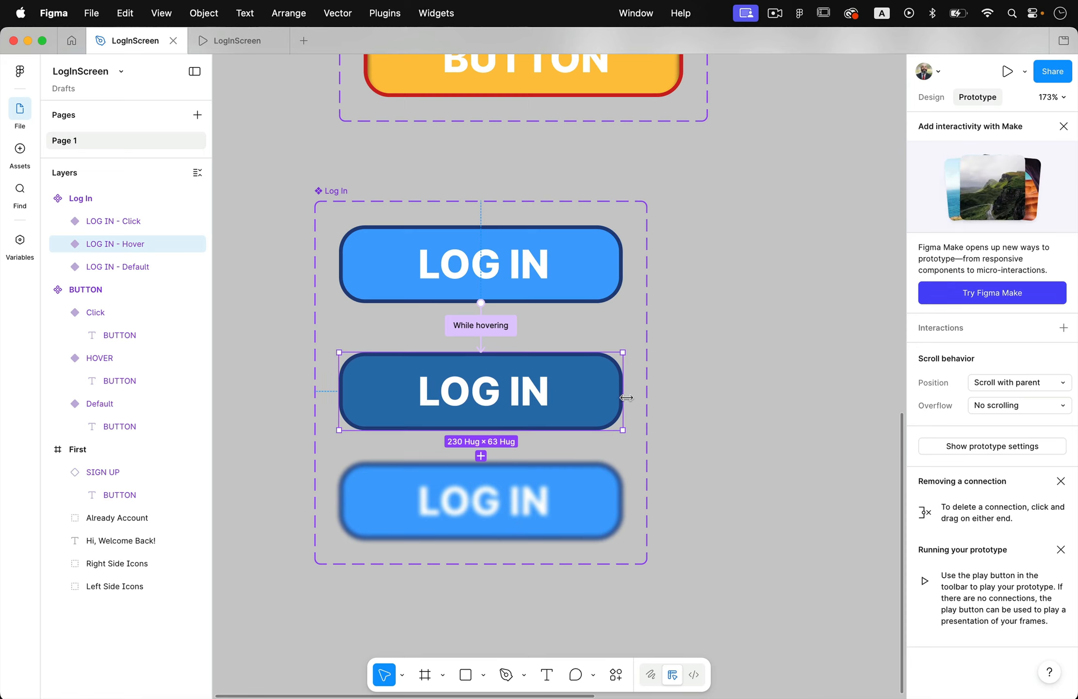
drag(624, 393, 568, 494)
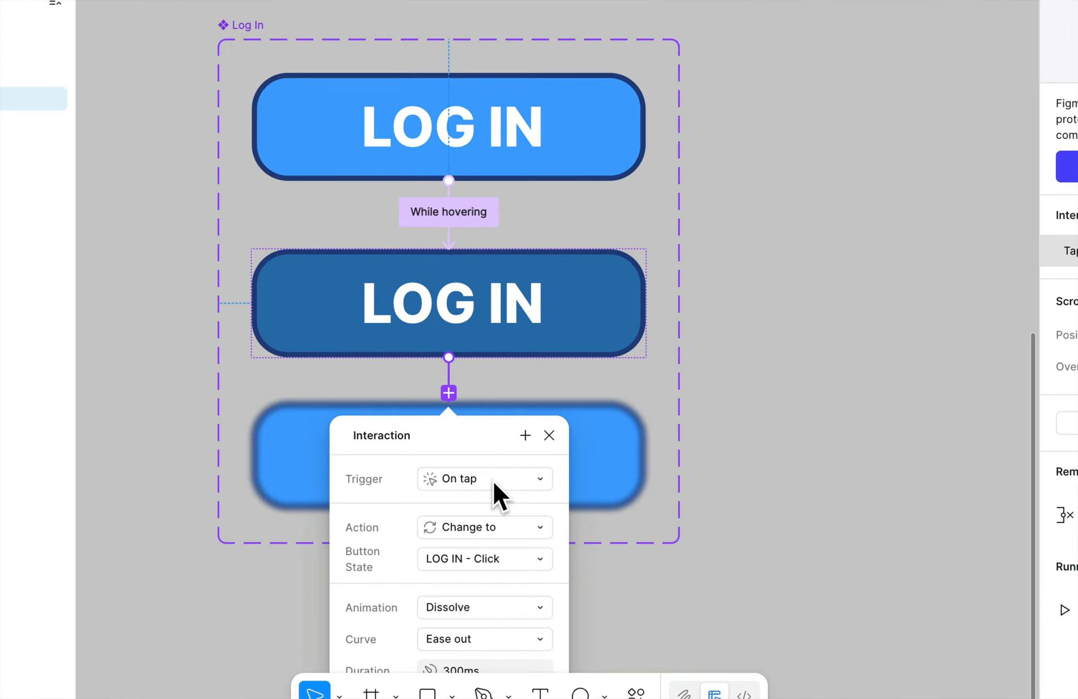
click(514, 516)
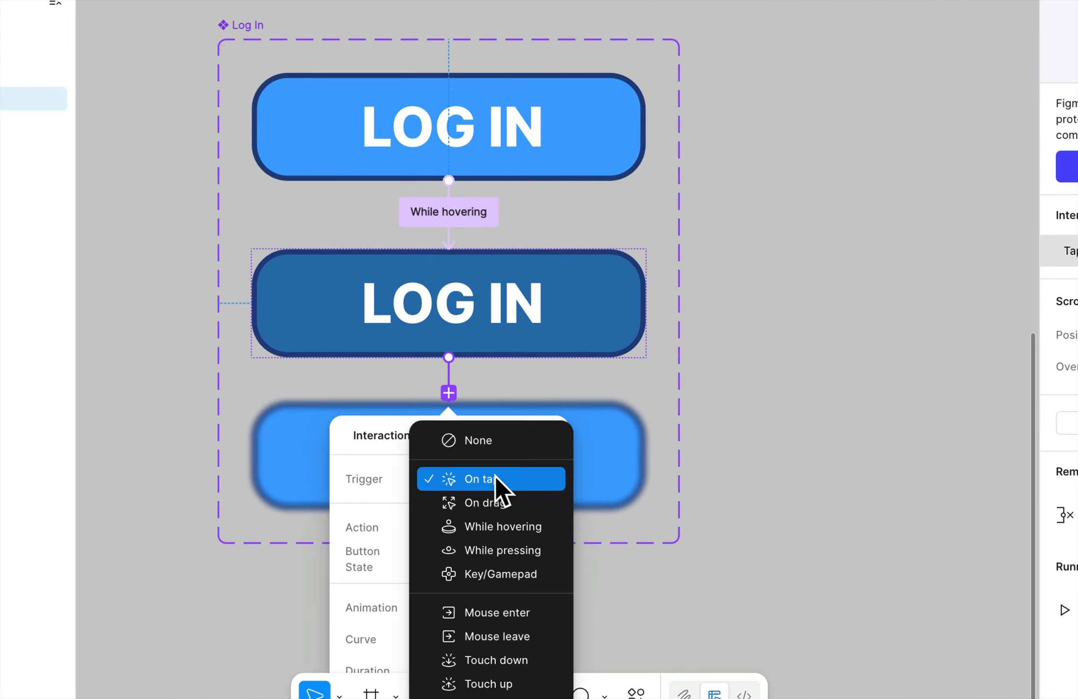
click(519, 551)
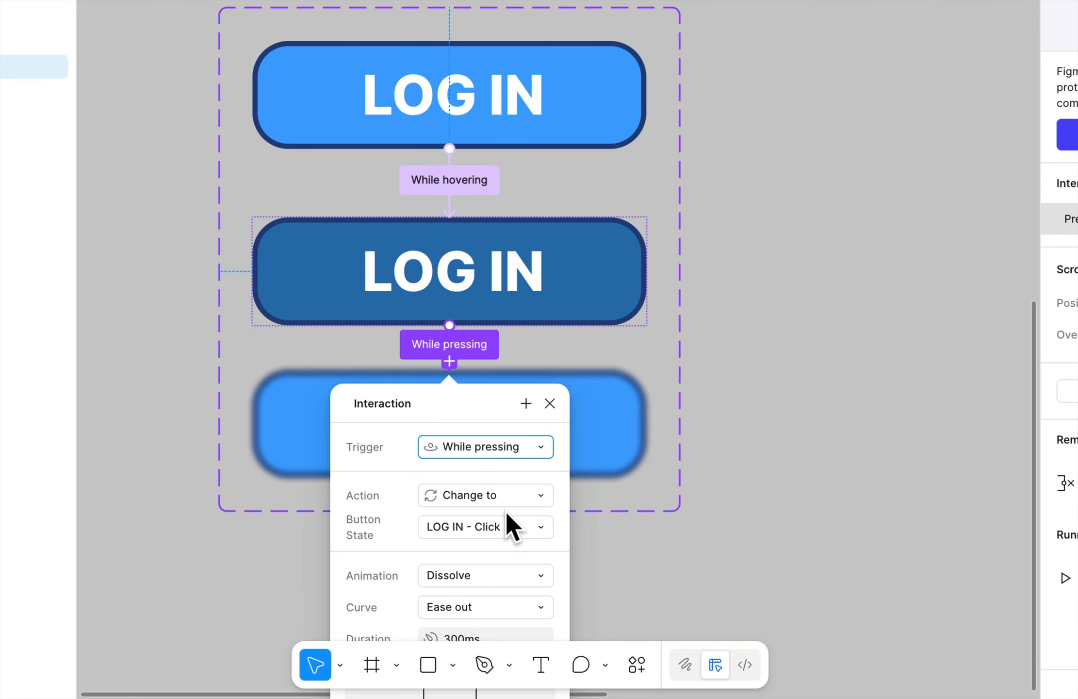
scroll(505, 551, down, 2)
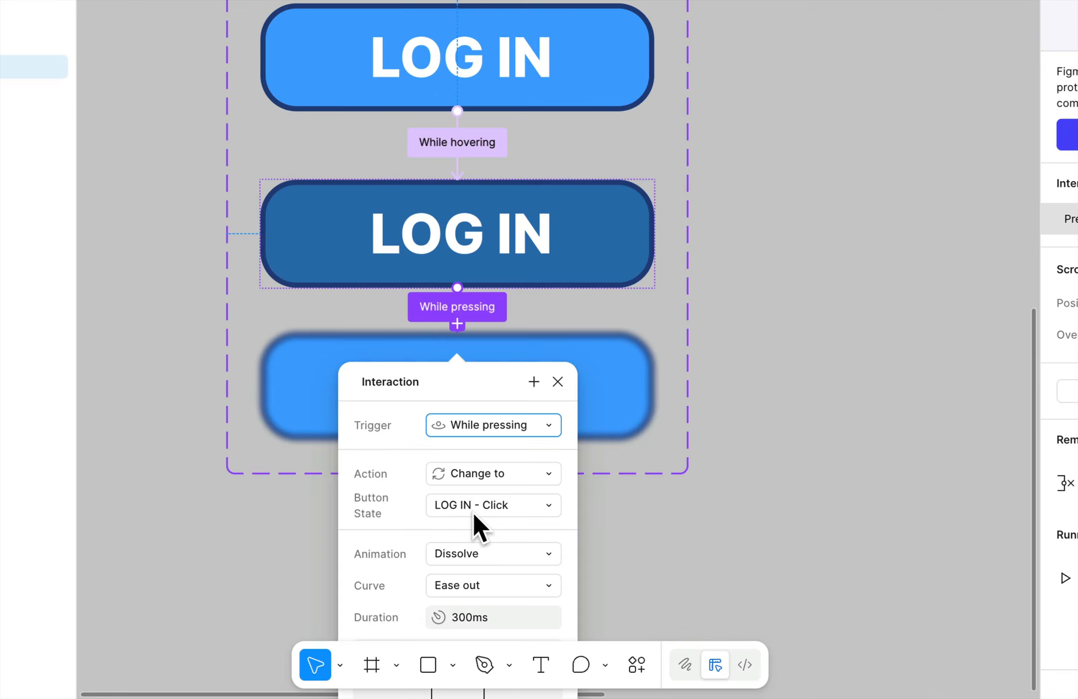
click(484, 554)
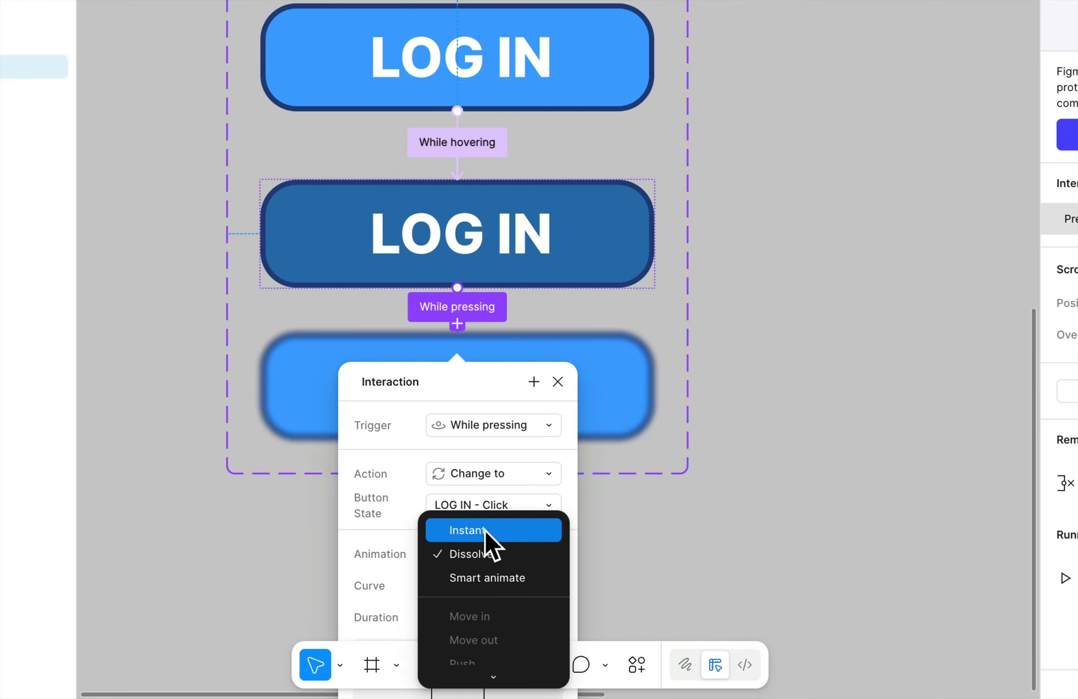
click(485, 530)
click(763, 359)
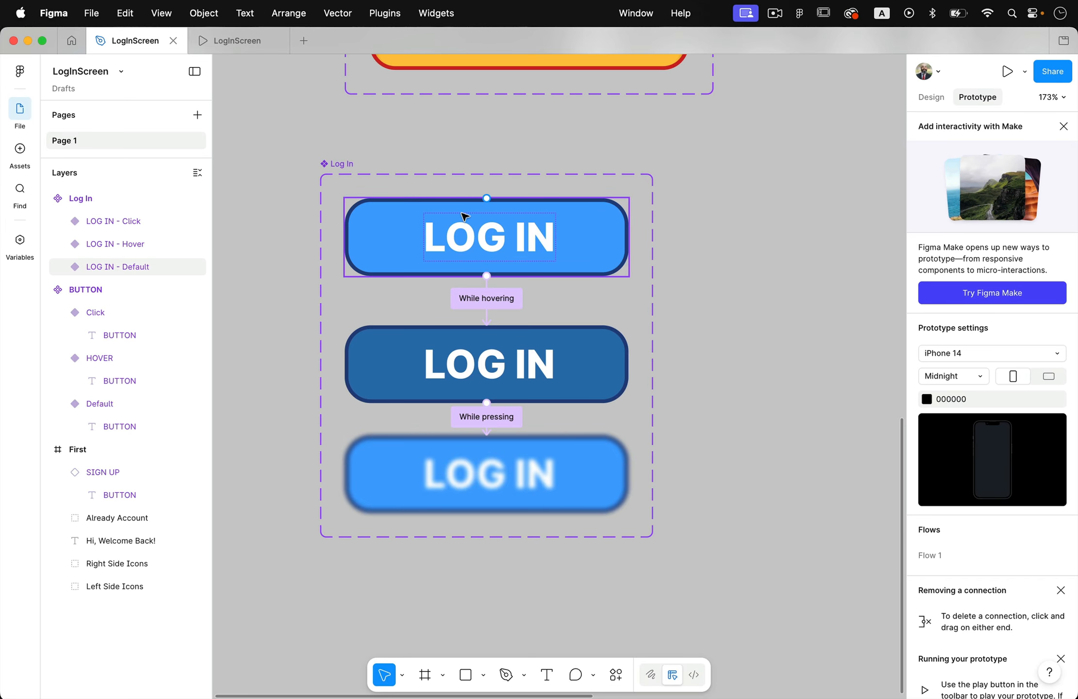
Place an instance of the Log In component above the SIGN UP button on the login screen and open the prototype preview
scroll(463, 213, down, 5)
scroll(468, 231, right, 5)
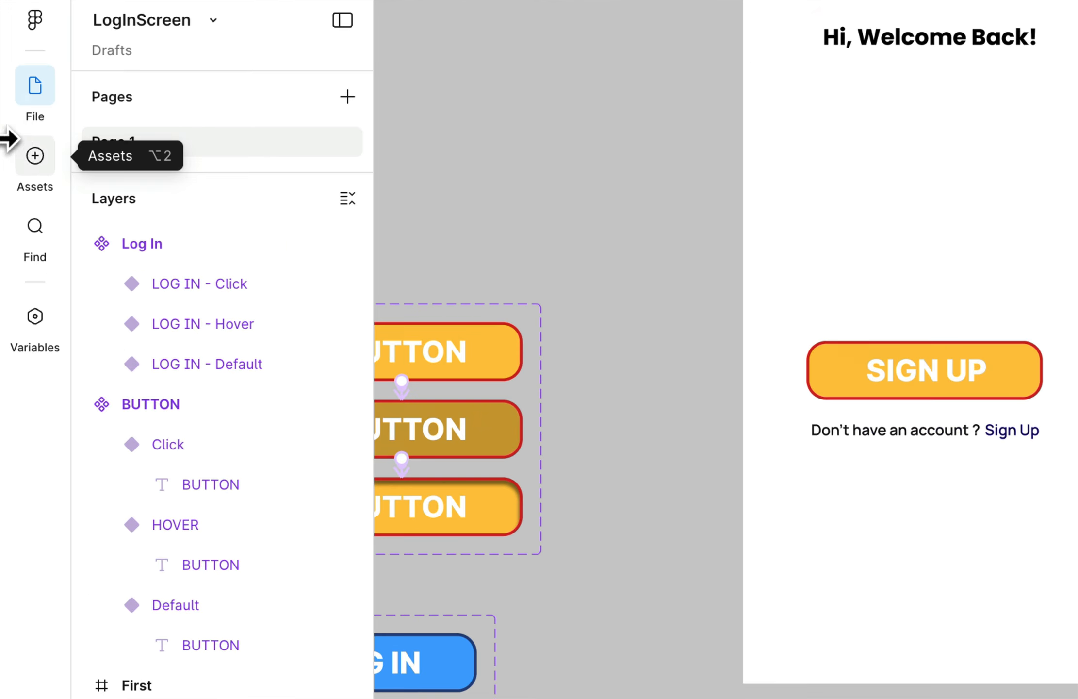
click(34, 160)
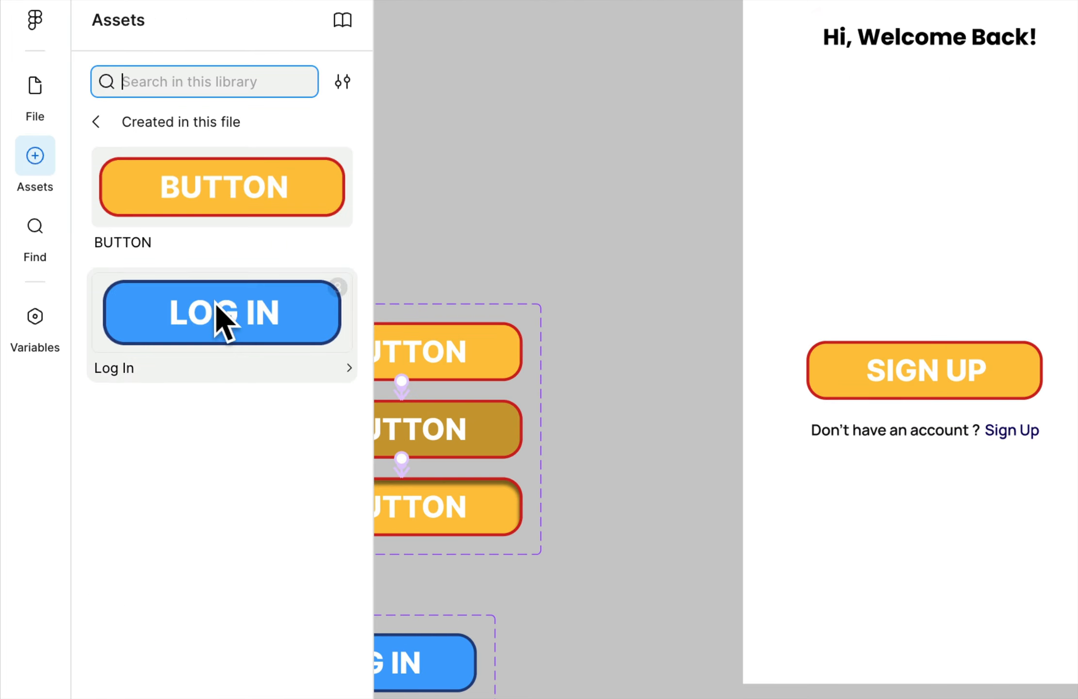
drag(212, 307, 917, 290)
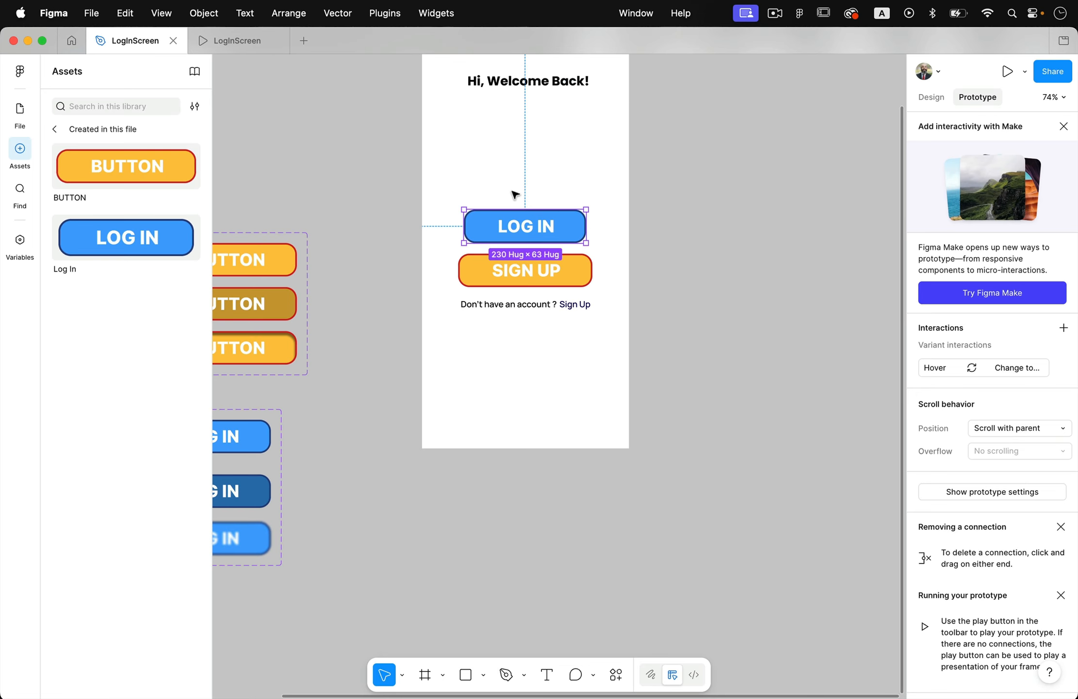
click(515, 195)
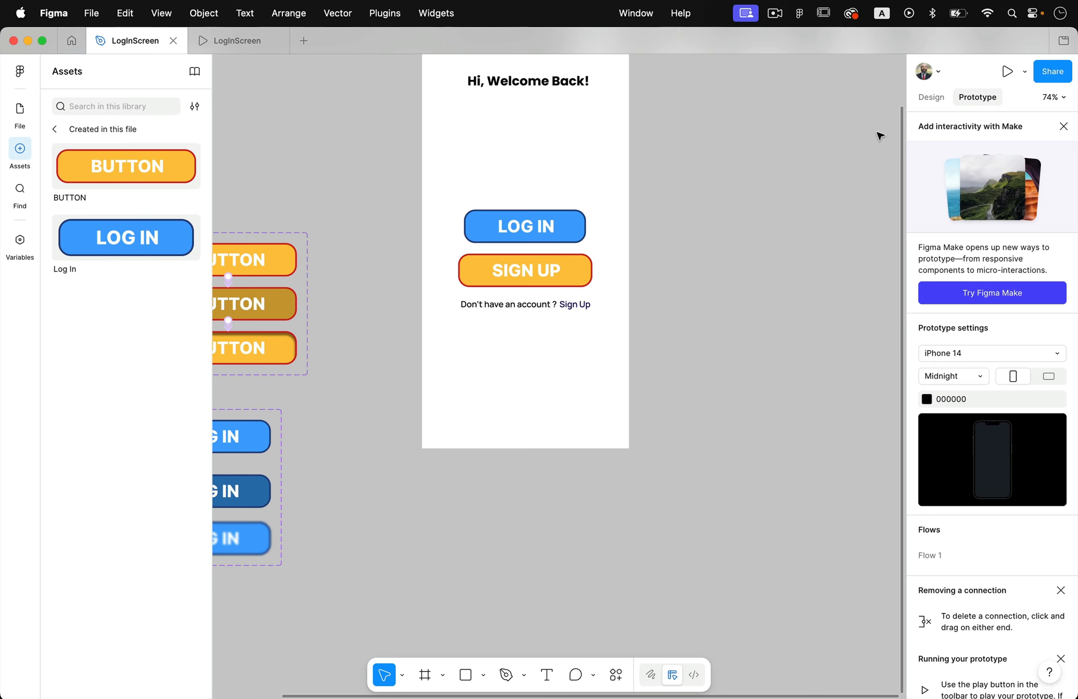
click(1007, 72)
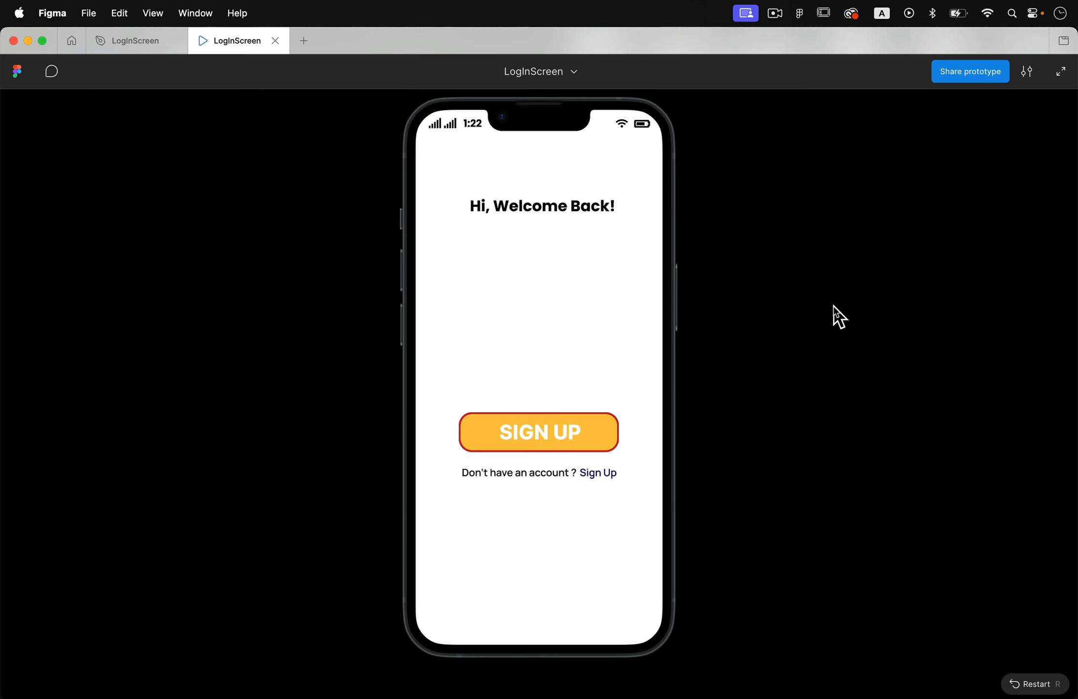